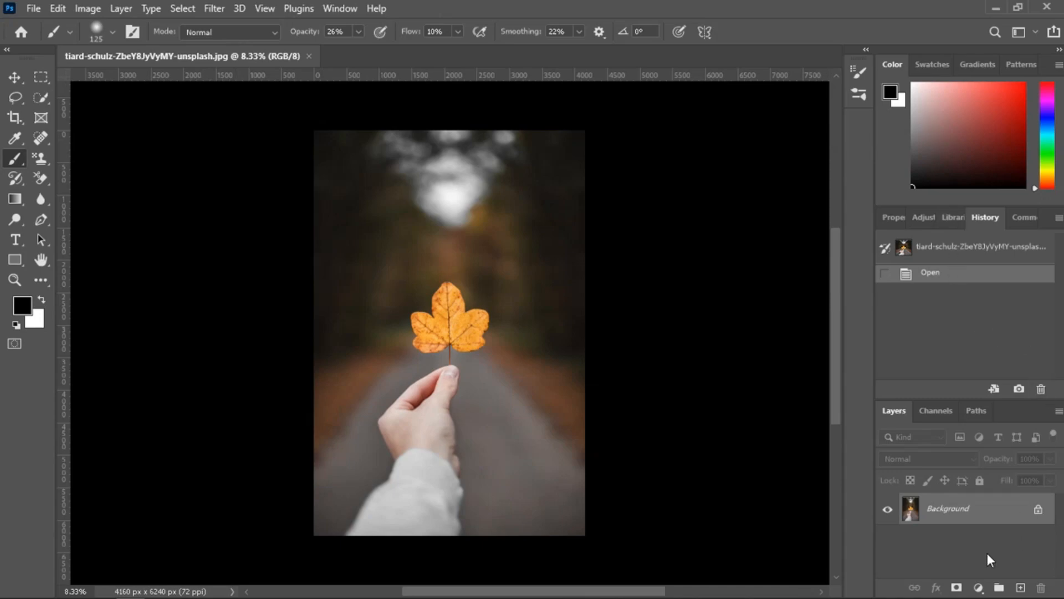
# Select the orange leaf with the Quick Selection tool and copy it to a new layer.
pyautogui.click(43, 97)
pyautogui.moveTo(430, 295)
pyautogui.mouseDown()
pyautogui.moveTo(445, 325)
pyautogui.moveTo(465, 335)
pyautogui.mouseUp()
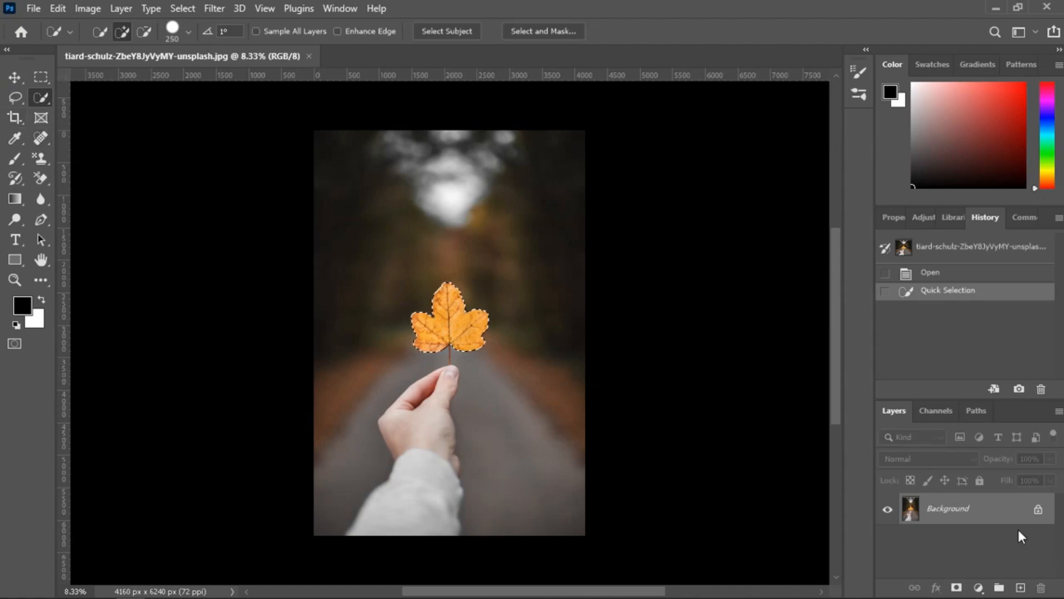
pyautogui.hotkey('ctrl', 'j')
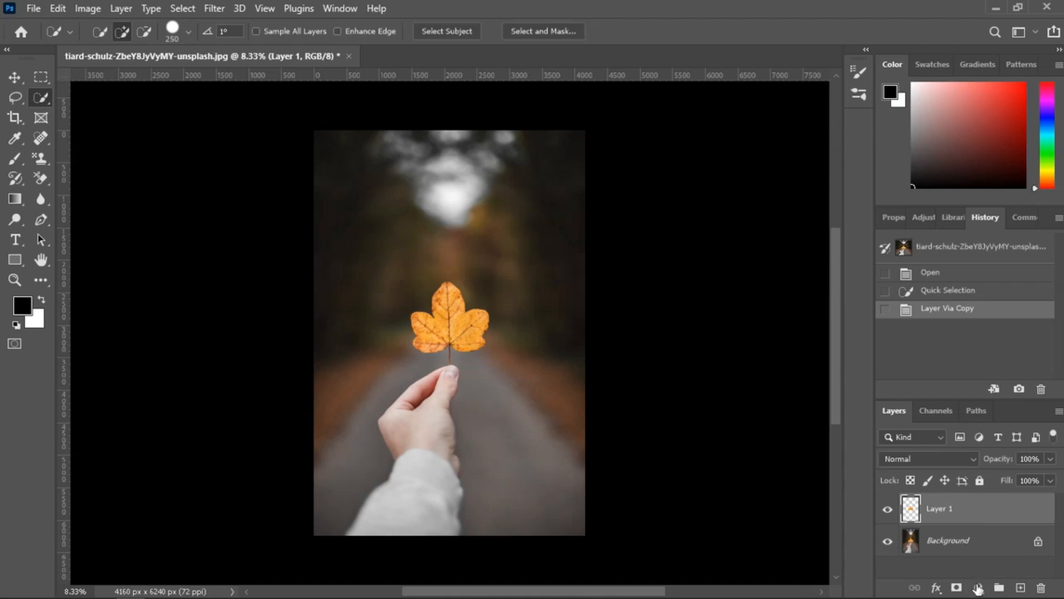
# Add an Exposure adjustment layer directly above the Background, with exposure -3.68 and gamma correction 0.83.
pyautogui.click(964, 545)
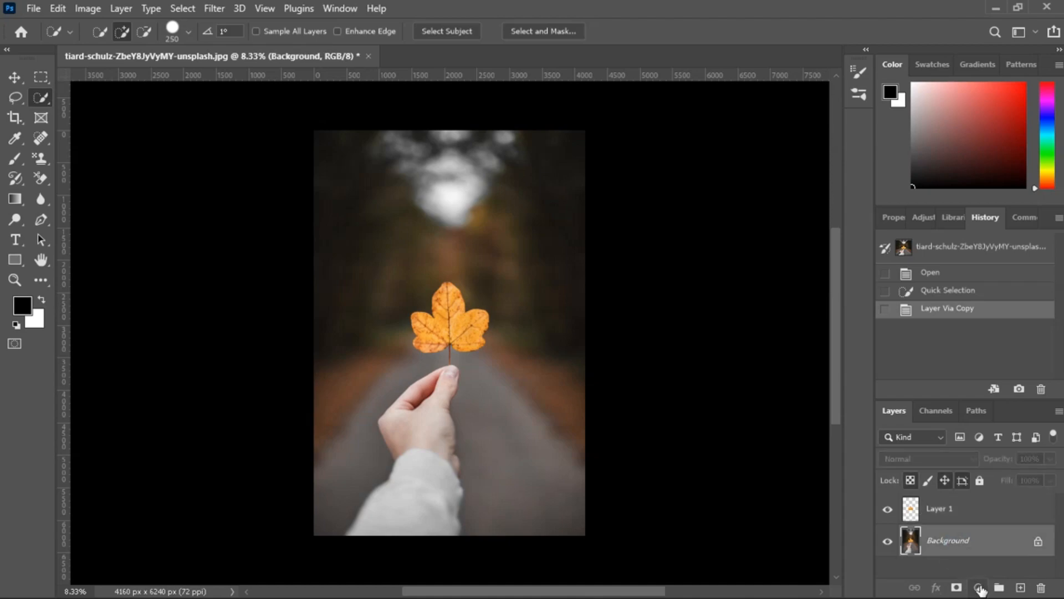
pyautogui.click(979, 586)
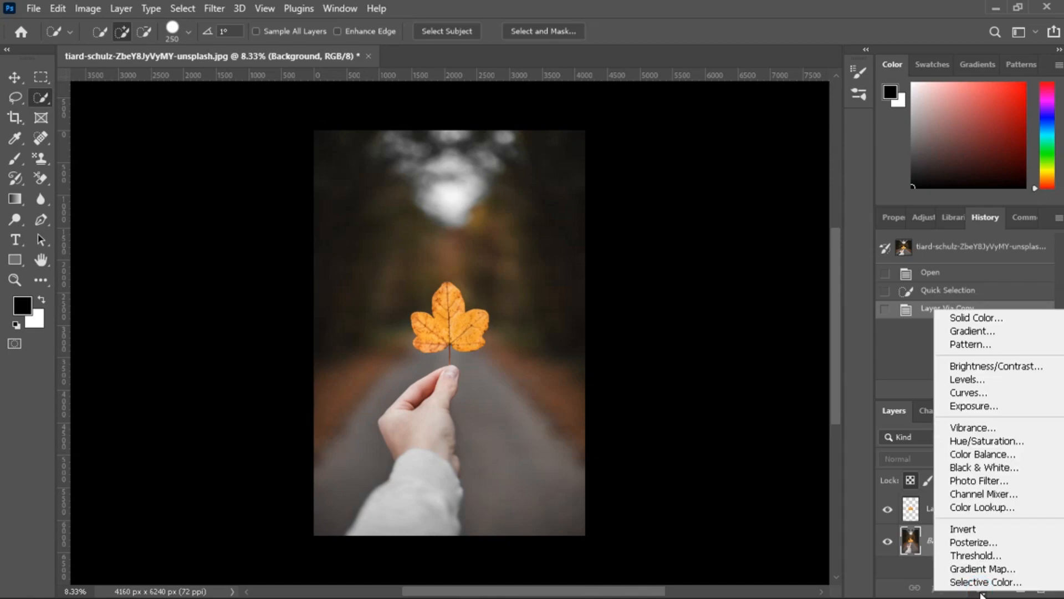
pyautogui.click(954, 407)
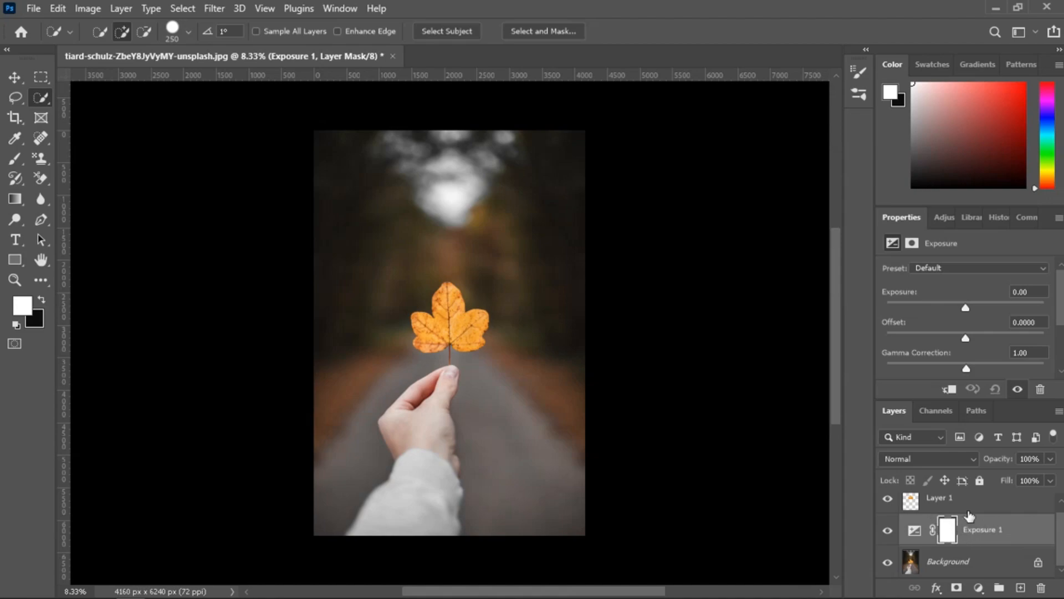
pyautogui.moveTo(967, 307); pyautogui.dragTo(926, 304)
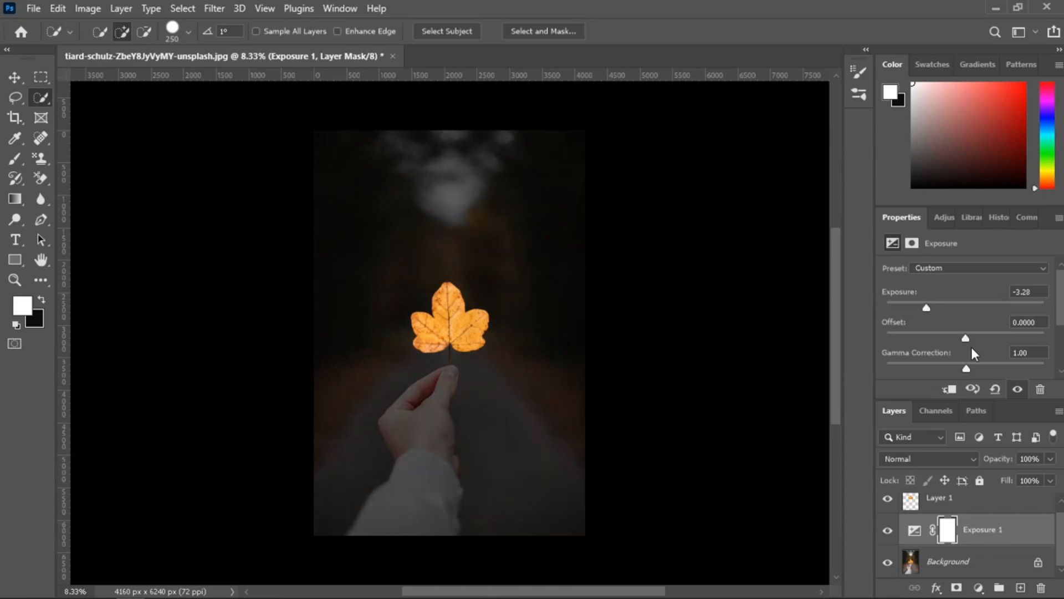
pyautogui.moveTo(965, 370)
pyautogui.mouseDown()
pyautogui.moveTo(951, 369)
pyautogui.moveTo(977, 370)
pyautogui.mouseUp()
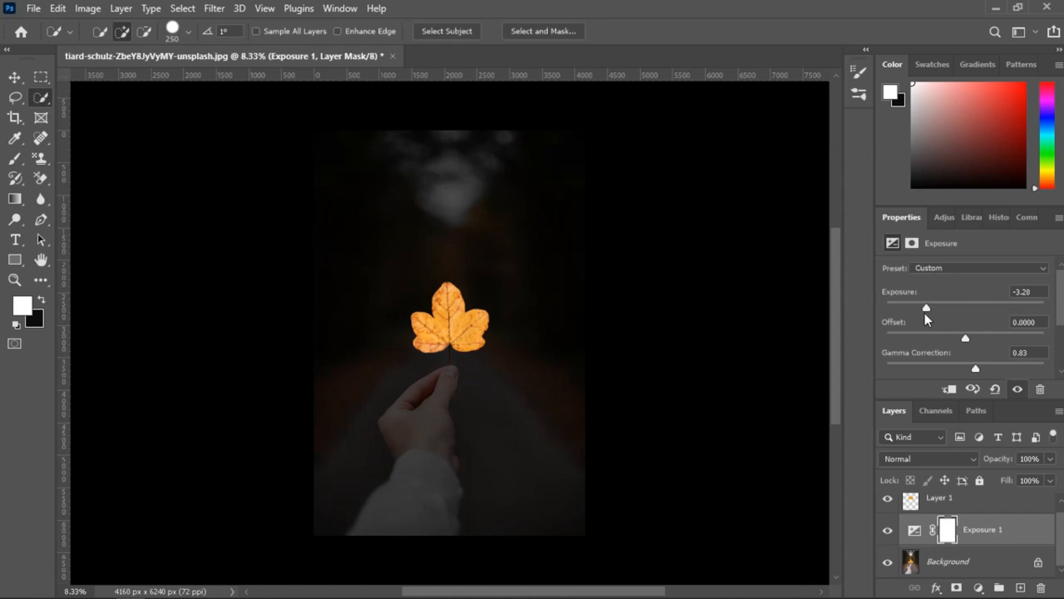
pyautogui.moveTo(927, 310); pyautogui.dragTo(922, 308)
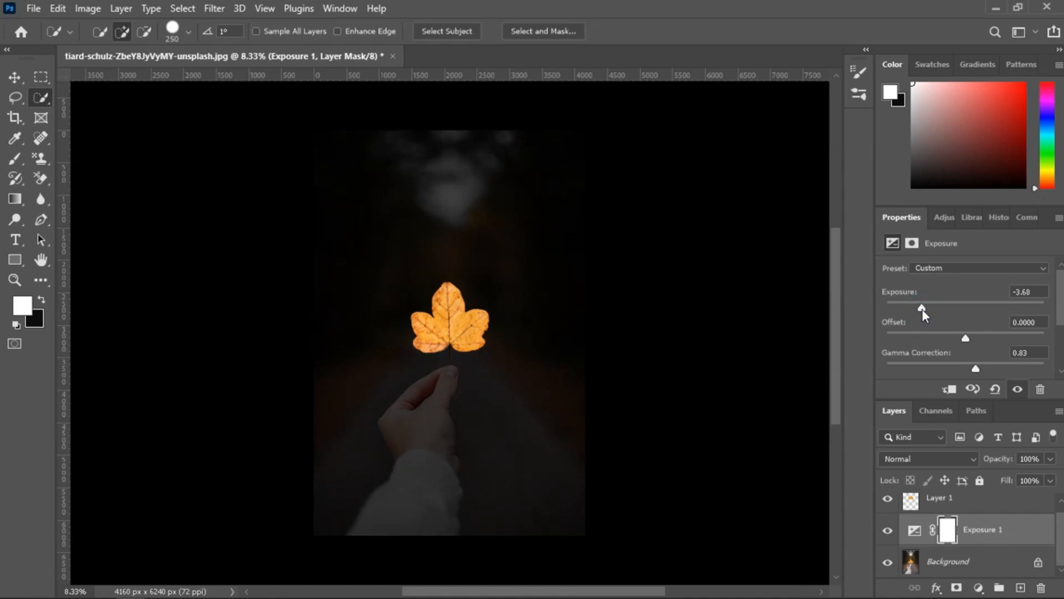
# Target the Exposure layer's mask and prepare the Brush tool with a black foreground colour and size 300.
pyautogui.click(947, 531)
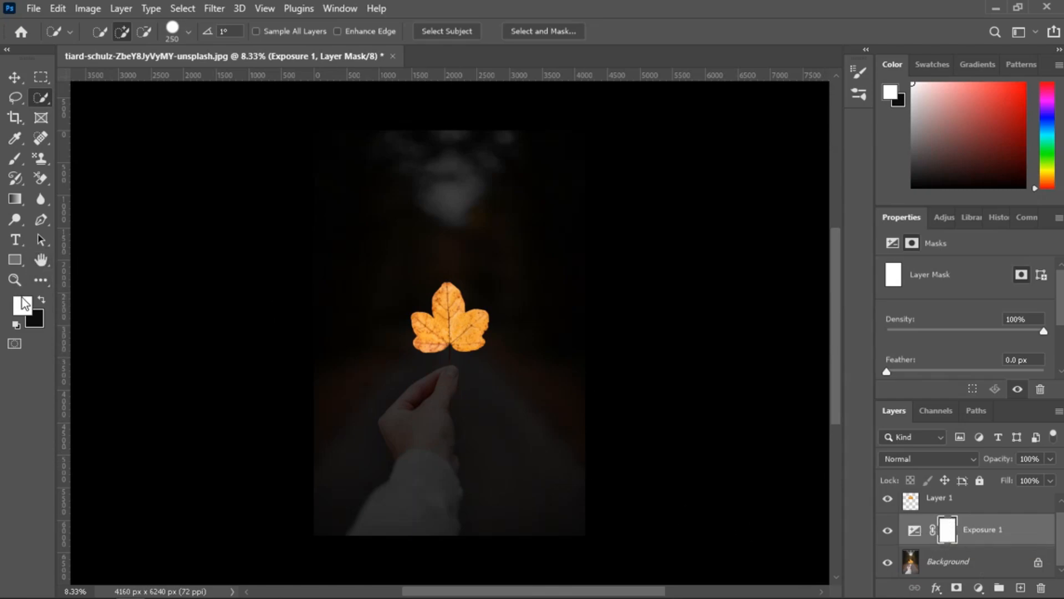
pyautogui.press('x')
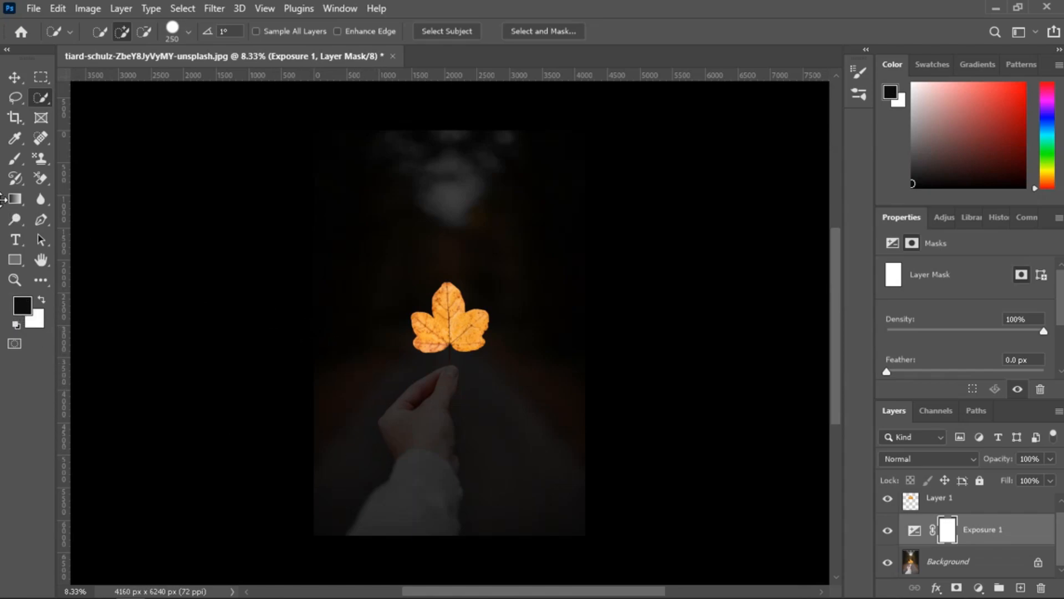
pyautogui.press('b')
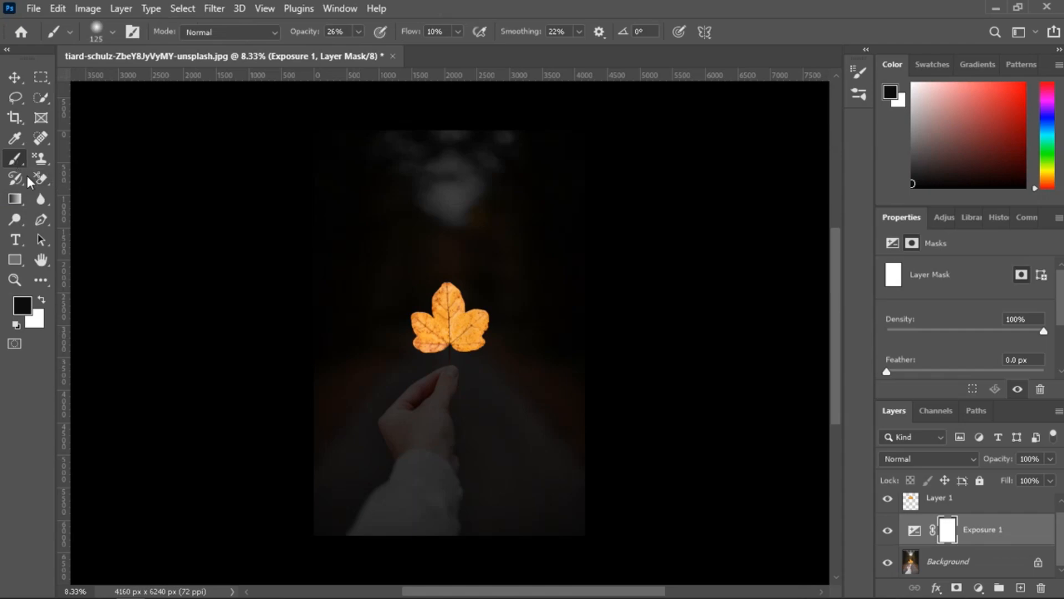
pyautogui.press(']')
pyautogui.press(']')
pyautogui.press(']')
pyautogui.press(']')
pyautogui.press(']')
pyautogui.press(']')
pyautogui.press(']')
pyautogui.press(']')
pyautogui.scroll(5, 423, 381)
pyautogui.press('[')
pyautogui.press('[')
pyautogui.press('[')
pyautogui.press('[')
pyautogui.press('[')
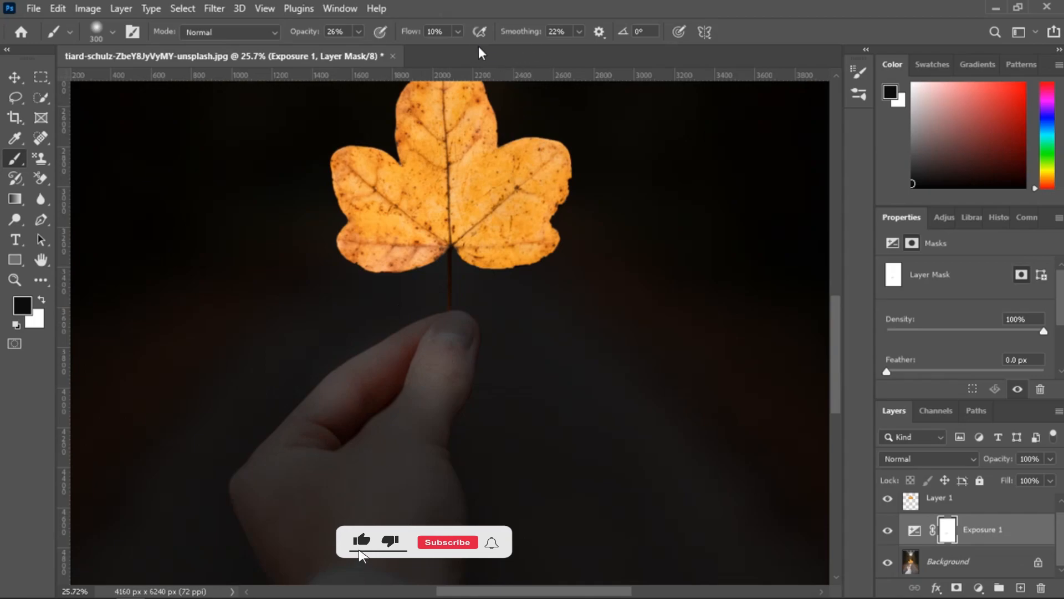
# Set the brush to 25% flow and 49% opacity, and paint on the Exposure mask over the fingers and thumb to brighten them.
pyautogui.click(458, 32)
pyautogui.moveTo(459, 49); pyautogui.dragTo(469, 50)
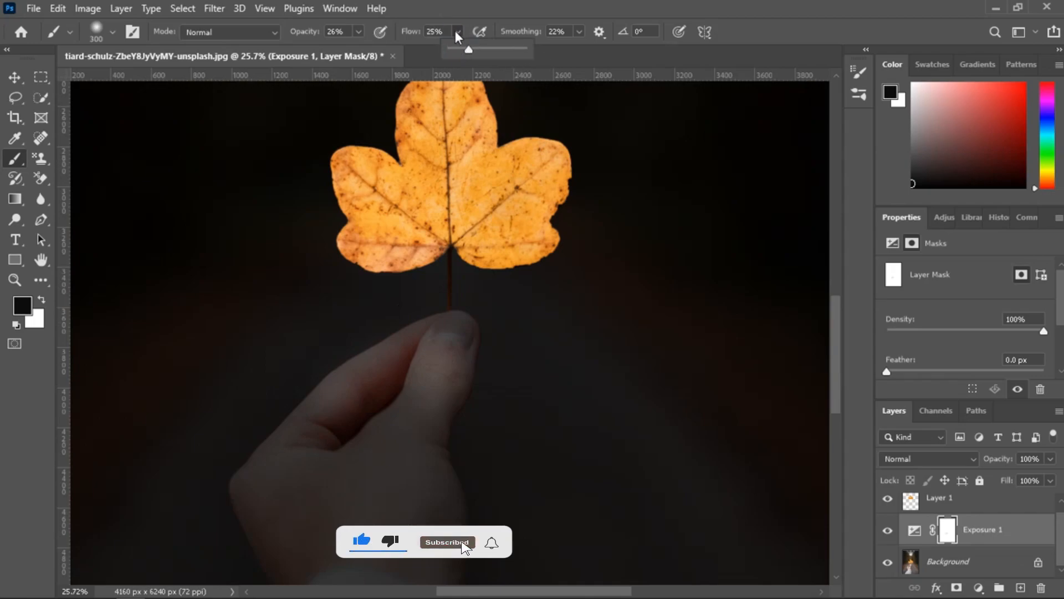
pyautogui.click(359, 32)
pyautogui.moveTo(358, 49); pyautogui.dragTo(368, 50)
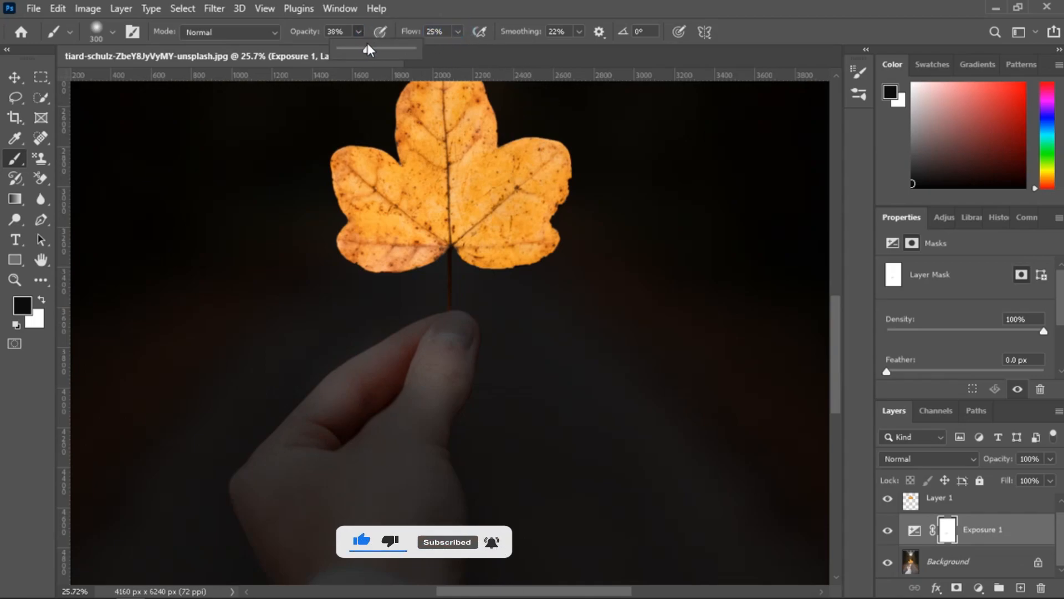
pyautogui.click(358, 31)
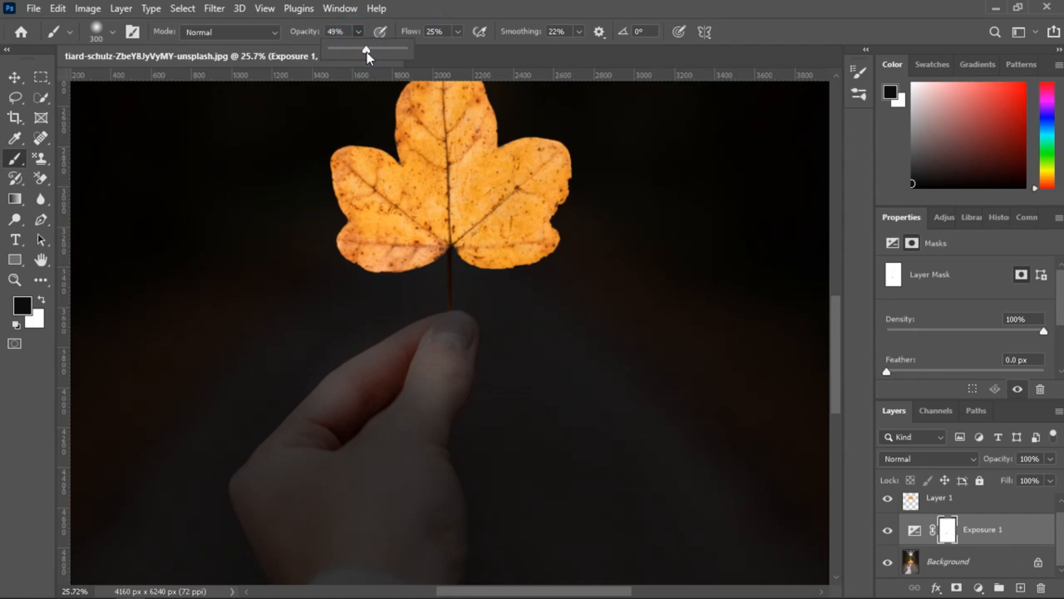
pyautogui.moveTo(398, 324)
pyautogui.mouseDown()
pyautogui.moveTo(420, 365)
pyautogui.moveTo(412, 400)
pyautogui.moveTo(437, 357)
pyautogui.moveTo(435, 415)
pyautogui.moveTo(456, 338)
pyautogui.moveTo(404, 347)
pyautogui.moveTo(444, 327)
pyautogui.moveTo(465, 345)
pyautogui.moveTo(452, 335)
pyautogui.moveTo(395, 355)
pyautogui.moveTo(324, 405)
pyautogui.moveTo(416, 352)
pyautogui.moveTo(434, 328)
pyautogui.moveTo(418, 365)
pyautogui.moveTo(387, 382)
pyautogui.moveTo(444, 335)
pyautogui.moveTo(427, 393)
pyautogui.moveTo(446, 330)
pyautogui.moveTo(368, 400)
pyautogui.moveTo(389, 364)
pyautogui.moveTo(335, 412)
pyautogui.moveTo(320, 367)
pyautogui.moveTo(278, 408)
pyautogui.moveTo(301, 359)
pyautogui.moveTo(266, 413)
pyautogui.moveTo(367, 339)
pyautogui.moveTo(367, 325)
pyautogui.moveTo(273, 432)
pyautogui.moveTo(275, 404)
pyautogui.moveTo(422, 380)
pyautogui.moveTo(342, 401)
pyautogui.moveTo(429, 345)
pyautogui.moveTo(447, 311)
pyautogui.moveTo(424, 375)
pyautogui.moveTo(449, 288)
pyautogui.moveTo(420, 289)
pyautogui.moveTo(325, 359)
pyautogui.moveTo(382, 311)
pyautogui.moveTo(354, 322)
pyautogui.mouseUp()
pyautogui.scroll(-3, 421, 348)
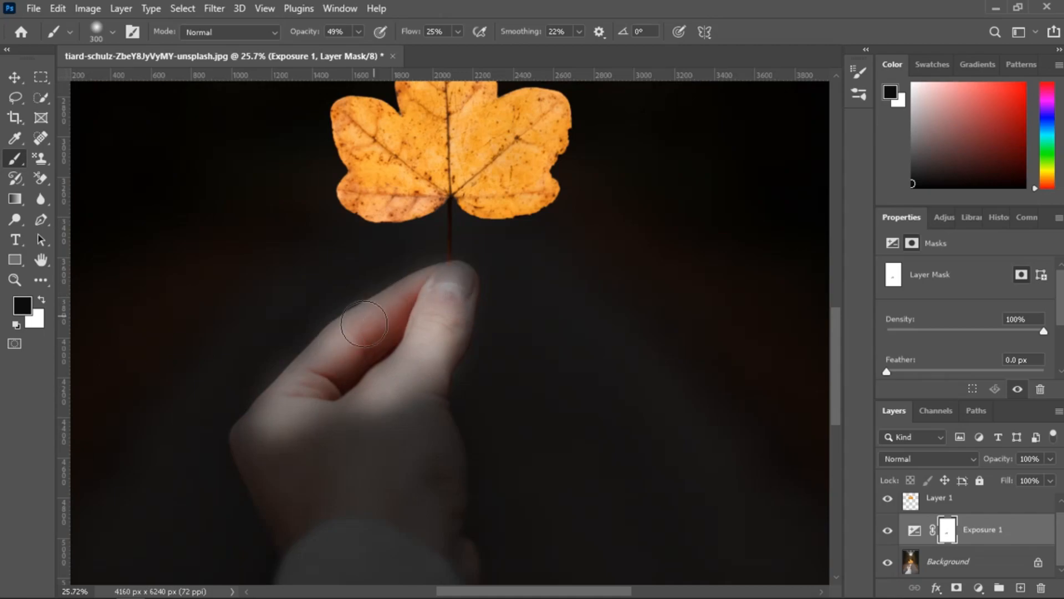
# Reduce the brush to 41% opacity and 11% flow, and paint the mask over the back of the hand to brighten it softly.
pyautogui.click(359, 32)
pyautogui.moveTo(358, 49); pyautogui.dragTo(353, 50)
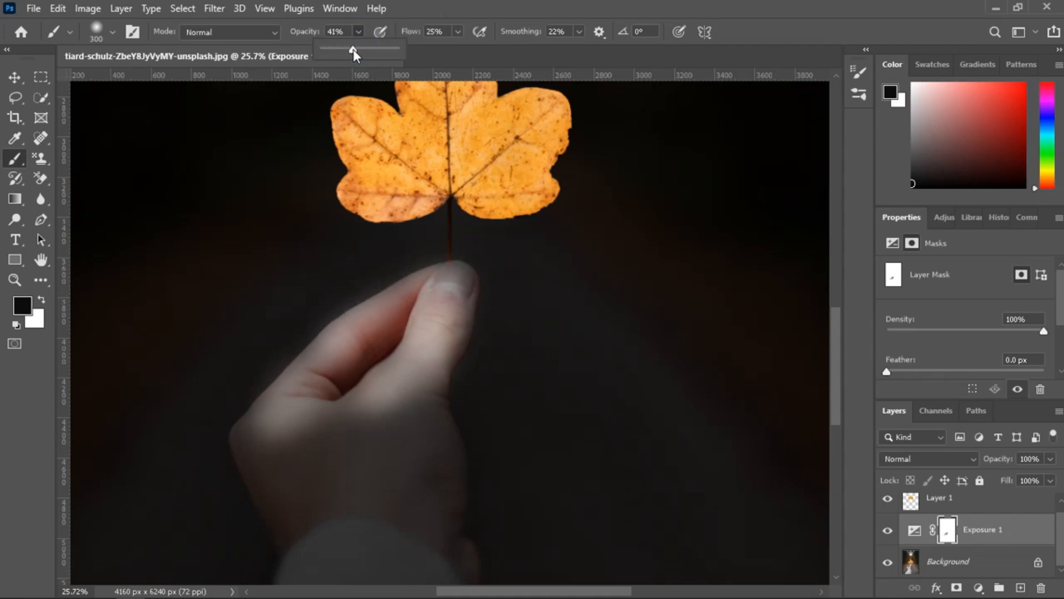
pyautogui.click(458, 32)
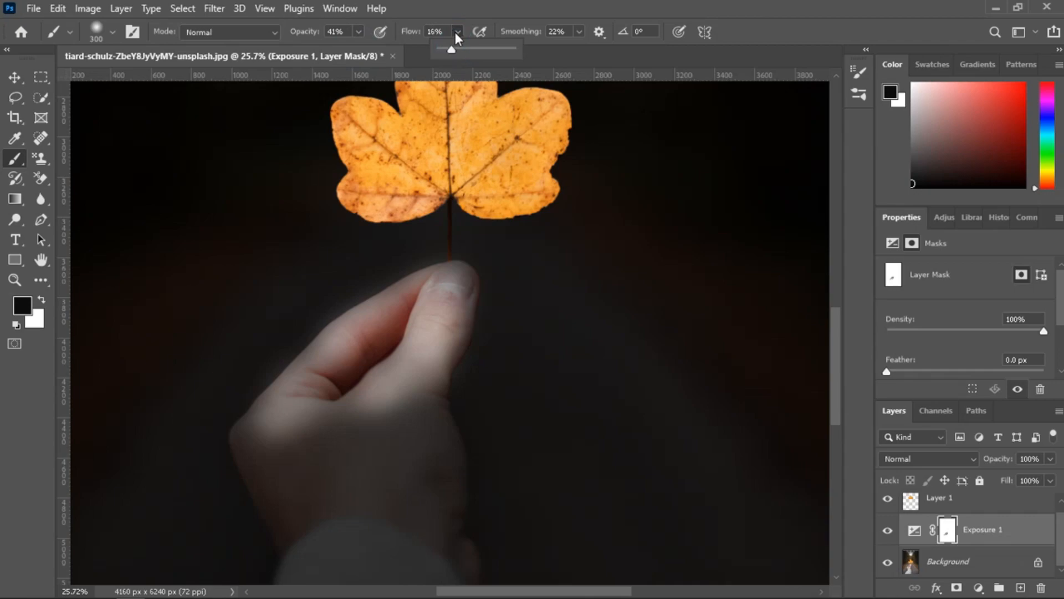
pyautogui.moveTo(450, 48); pyautogui.dragTo(448, 48)
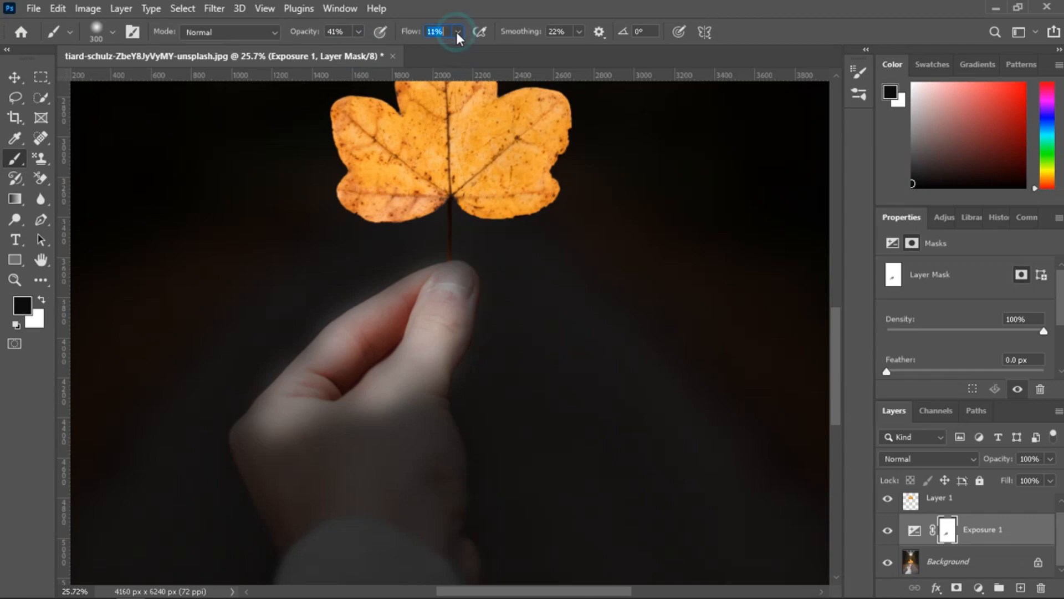
pyautogui.moveTo(301, 421)
pyautogui.mouseDown()
pyautogui.moveTo(335, 441)
pyautogui.moveTo(369, 435)
pyautogui.moveTo(297, 445)
pyautogui.moveTo(343, 422)
pyautogui.moveTo(332, 436)
pyautogui.moveTo(259, 434)
pyautogui.moveTo(279, 447)
pyautogui.moveTo(242, 443)
pyautogui.moveTo(265, 444)
pyautogui.moveTo(248, 459)
pyautogui.moveTo(429, 399)
pyautogui.moveTo(404, 435)
pyautogui.moveTo(422, 444)
pyautogui.moveTo(454, 405)
pyautogui.moveTo(305, 456)
pyautogui.moveTo(419, 432)
pyautogui.moveTo(320, 444)
pyautogui.moveTo(293, 433)
pyautogui.moveTo(319, 425)
pyautogui.moveTo(294, 438)
pyautogui.moveTo(401, 433)
pyautogui.moveTo(285, 431)
pyautogui.moveTo(256, 448)
pyautogui.moveTo(457, 449)
pyautogui.moveTo(465, 434)
pyautogui.moveTo(323, 478)
pyautogui.moveTo(250, 475)
pyautogui.moveTo(393, 464)
pyautogui.moveTo(457, 441)
pyautogui.moveTo(400, 476)
pyautogui.moveTo(242, 465)
pyautogui.moveTo(285, 435)
pyautogui.mouseUp()
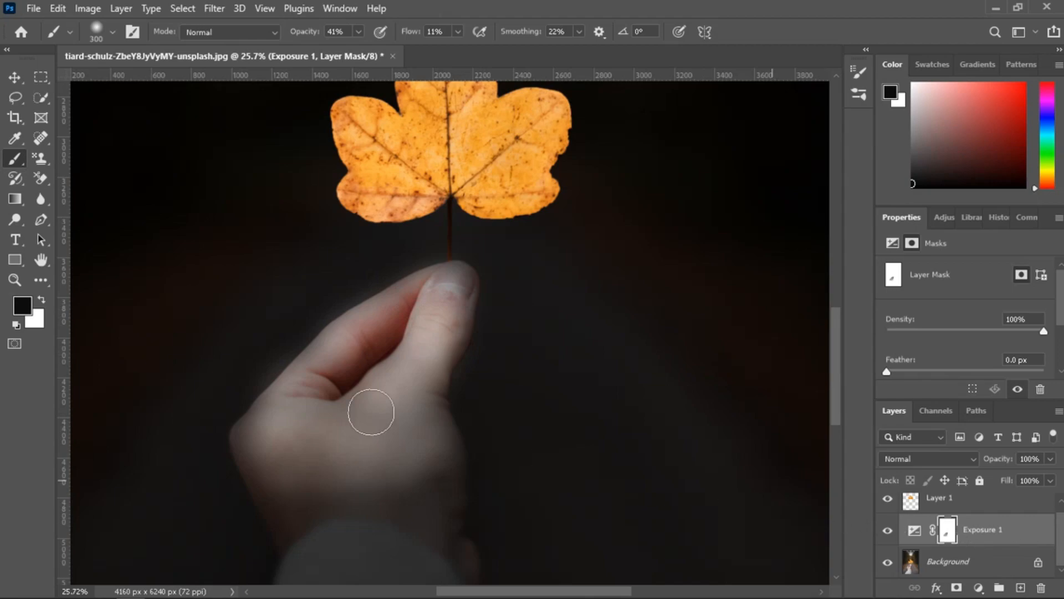
# Add a Hue/Saturation adjustment layer above the leaf cutout layer, enable Colorize and clip it to the leaf.
pyautogui.scroll(1, 989, 537)
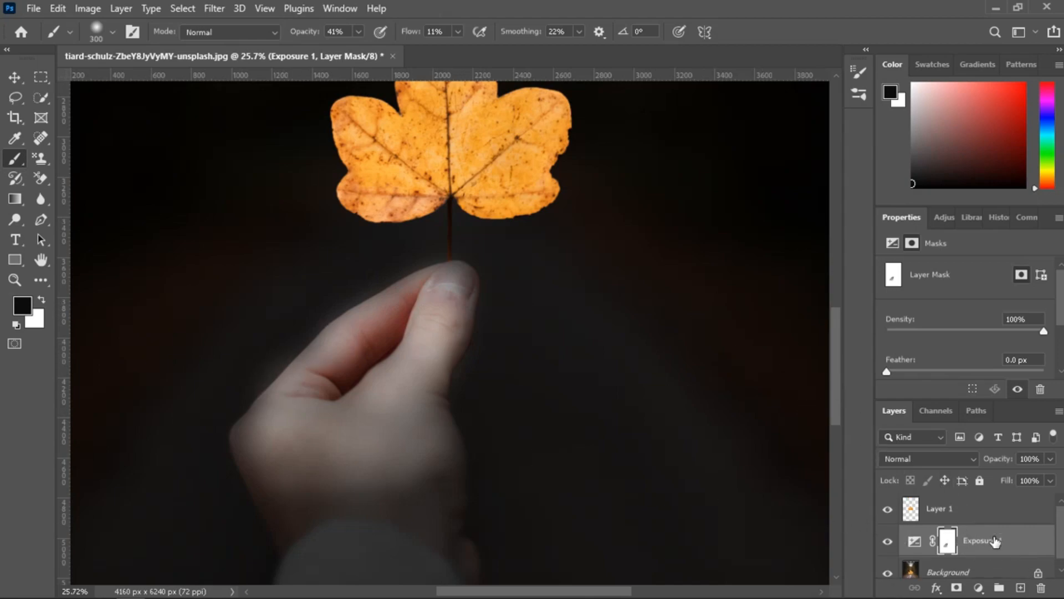
pyautogui.click(946, 510)
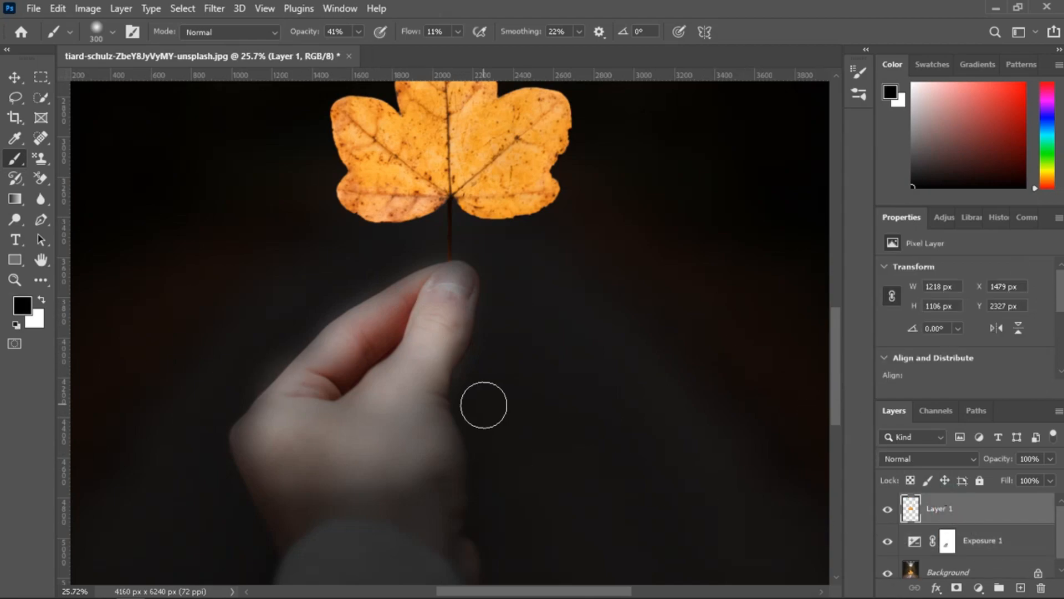
pyautogui.scroll(-3, 487, 399)
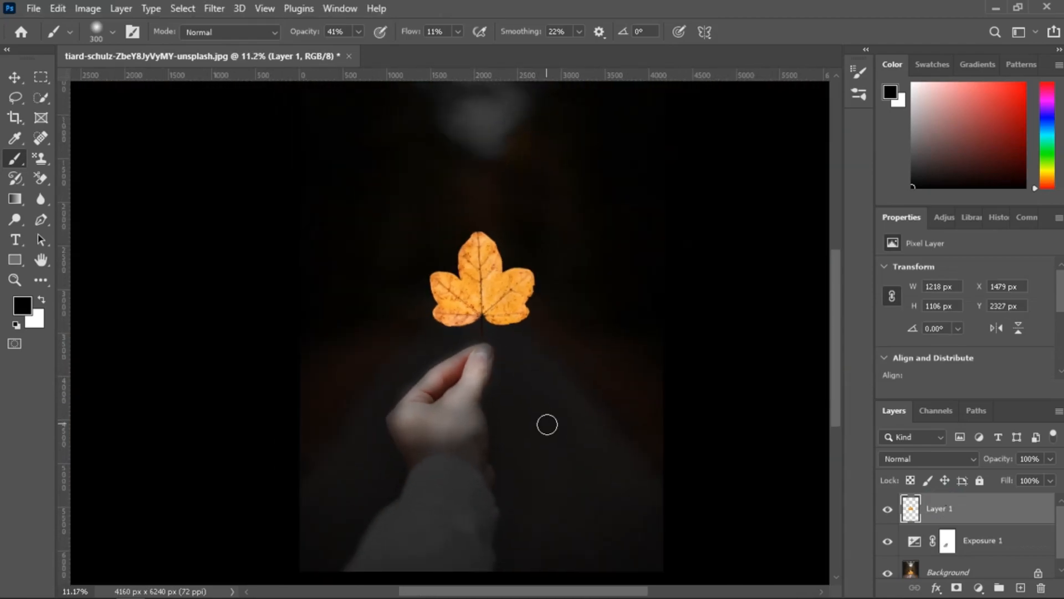
pyautogui.click(979, 588)
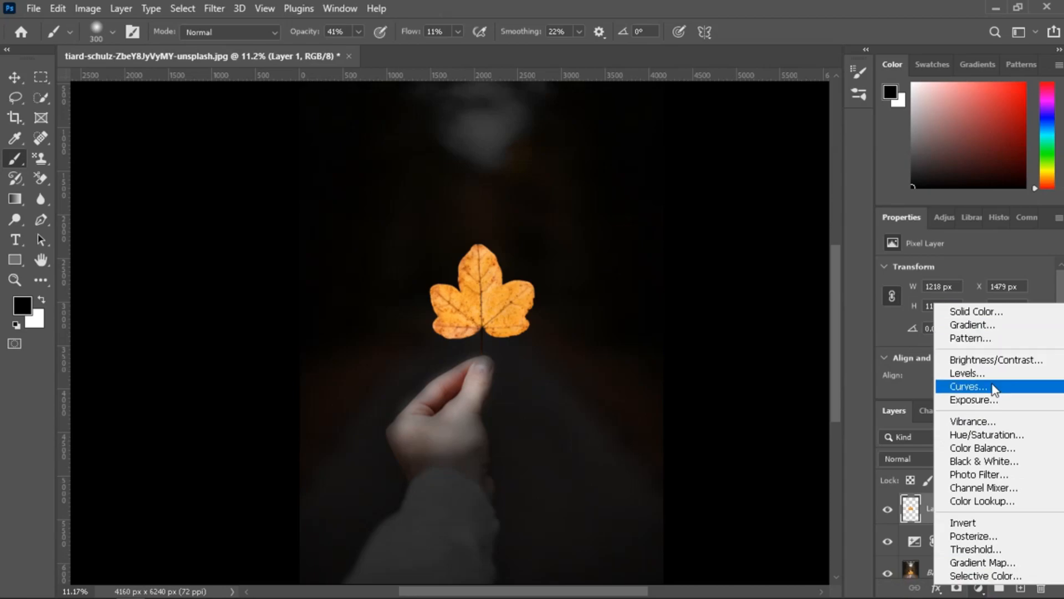
pyautogui.click(988, 434)
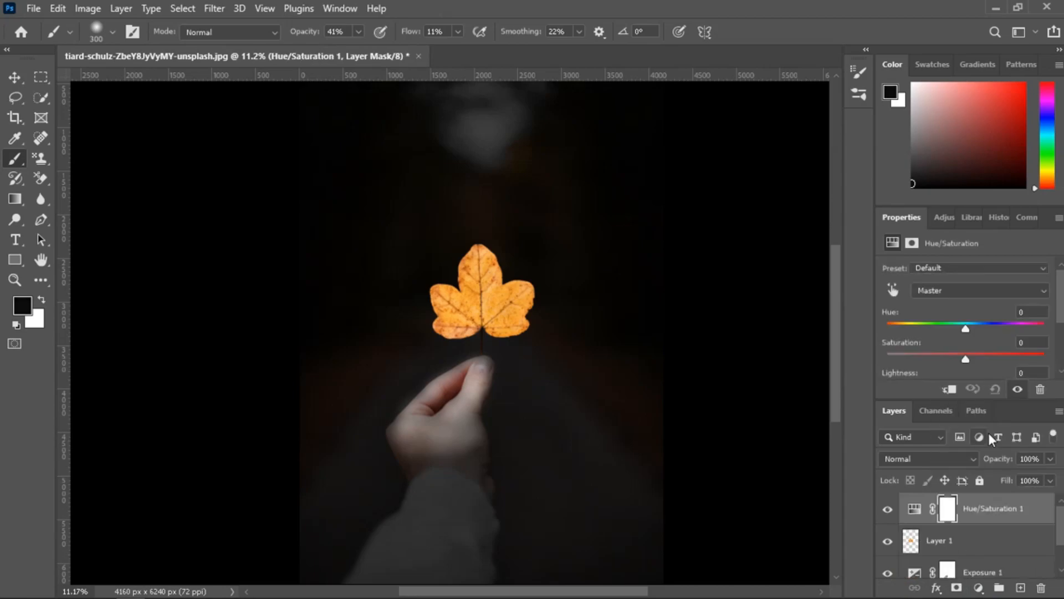
pyautogui.scroll(-3, 969, 377)
pyautogui.click(964, 323)
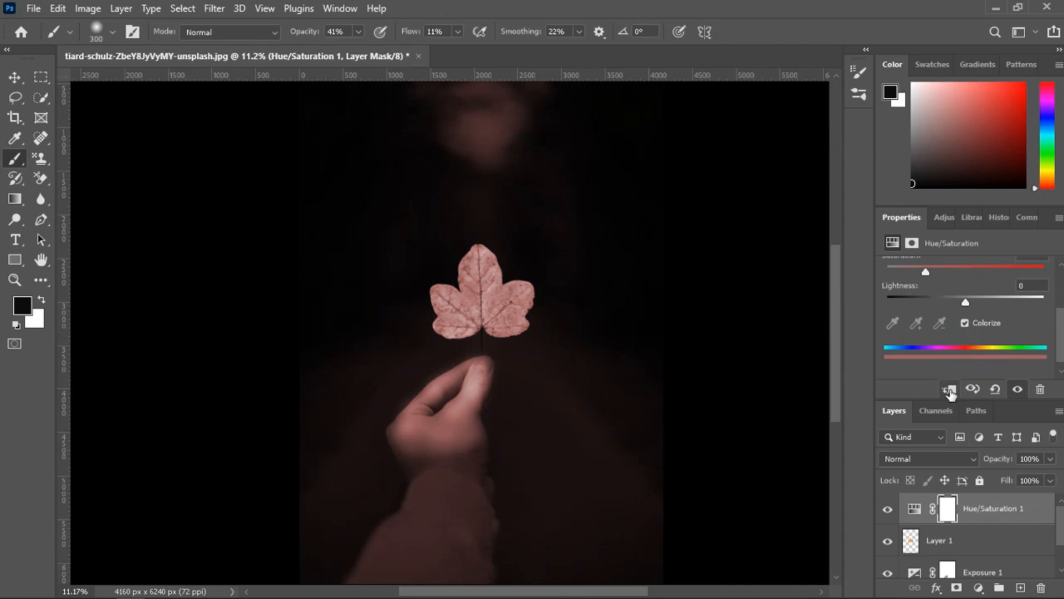
pyautogui.click(949, 390)
pyautogui.scroll(3, 973, 339)
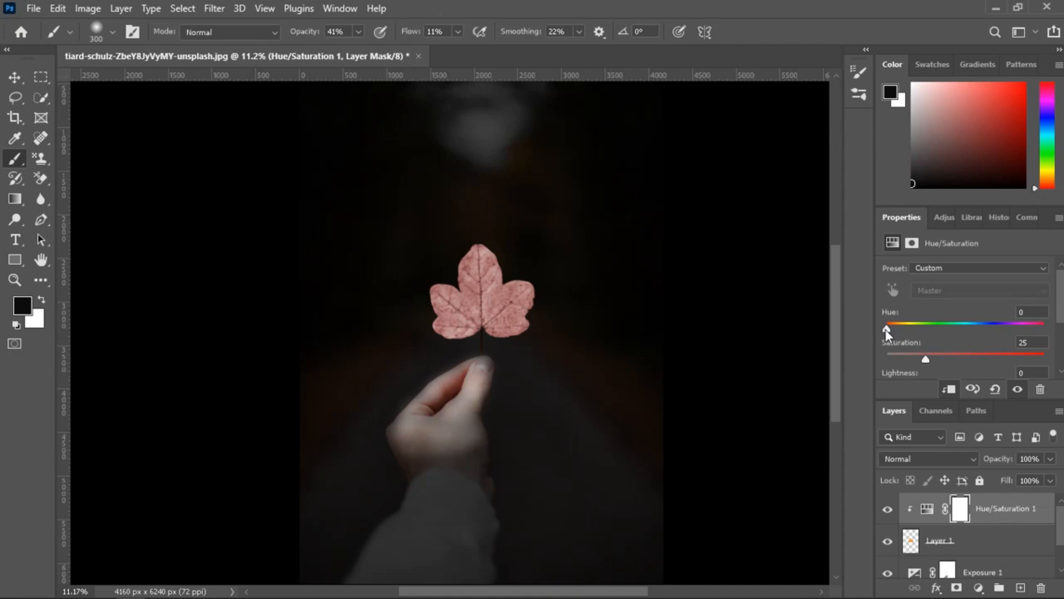
# Colour the leaf green by setting hue to 109, saturation to 79 and lightness to -20.
pyautogui.moveTo(886, 330); pyautogui.dragTo(1024, 361)
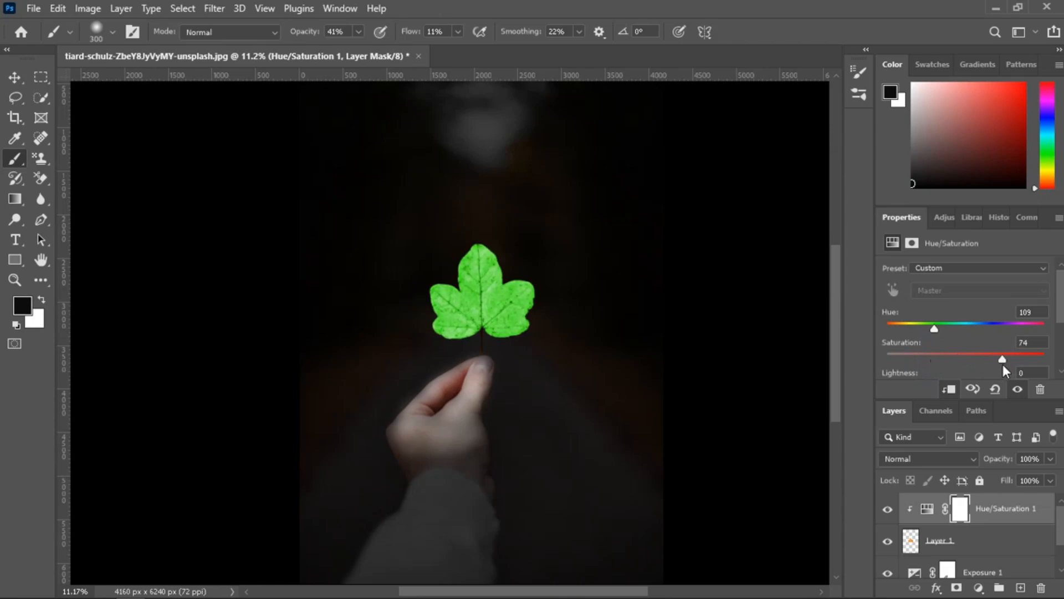
pyautogui.scroll(-2, 976, 348)
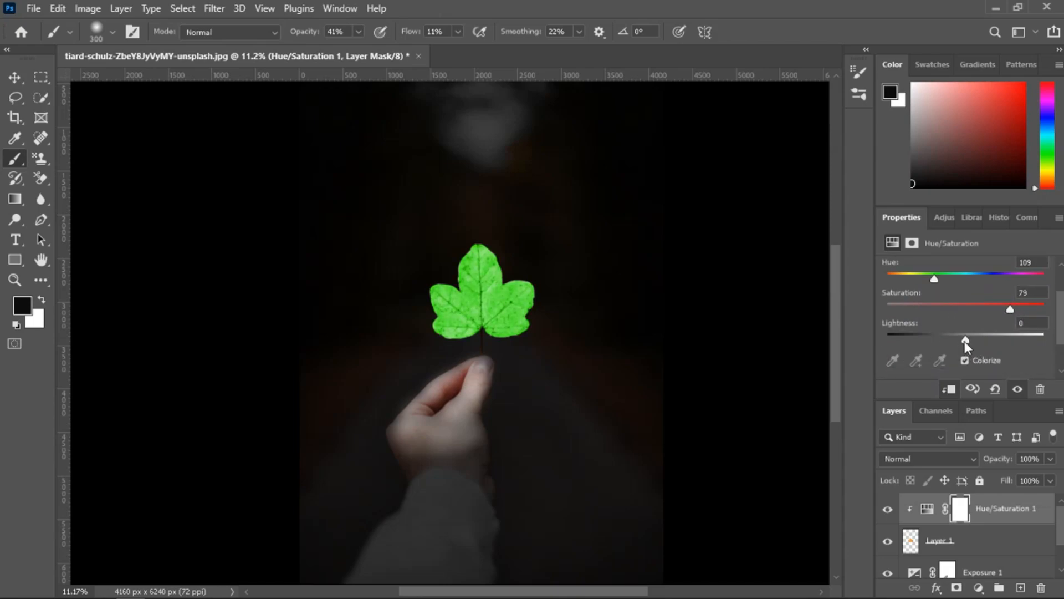
pyautogui.moveTo(966, 337); pyautogui.dragTo(950, 340)
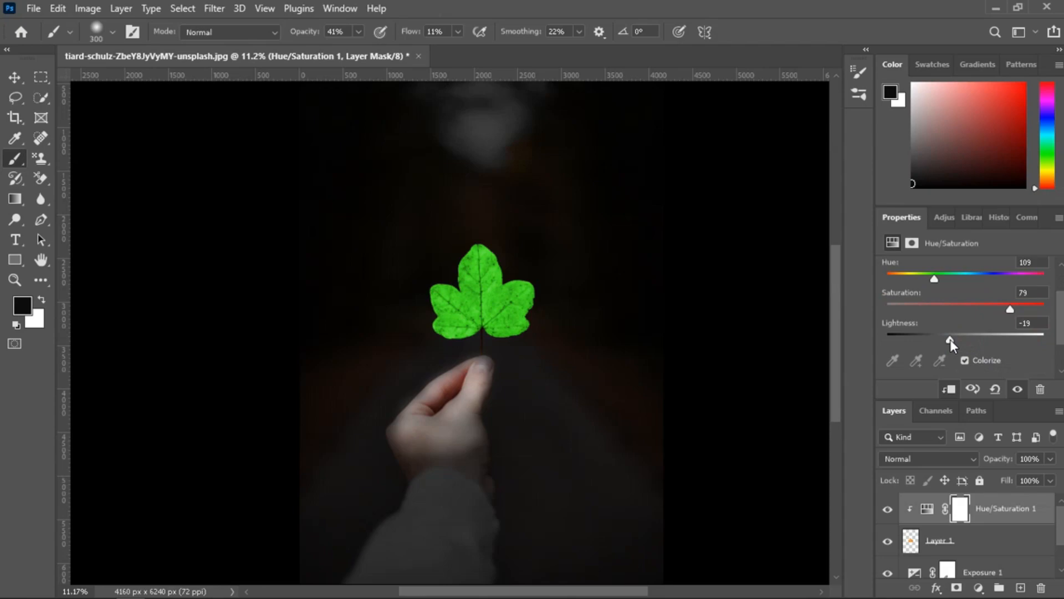
# Add a Solid Color fill layer on top of the stack in bright green 1ae510.
pyautogui.scroll(-3, 683, 410)
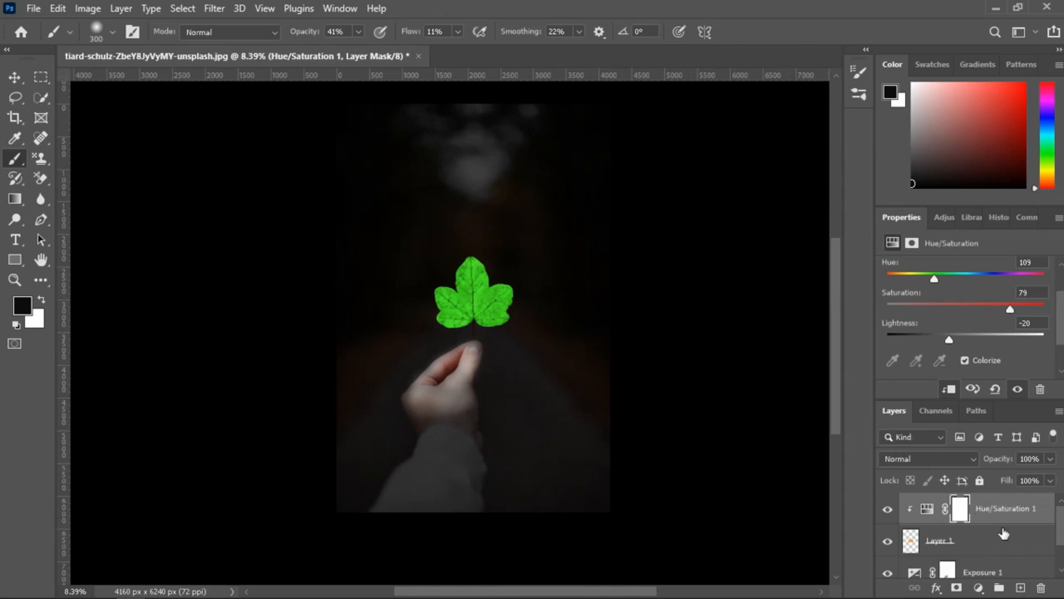
pyautogui.click(979, 589)
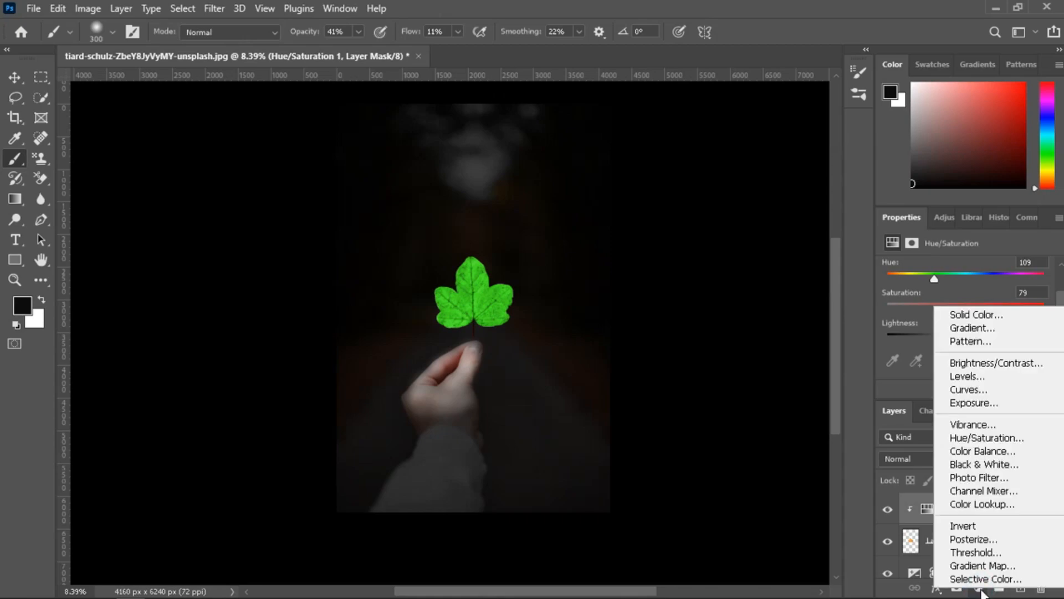
pyautogui.click(989, 316)
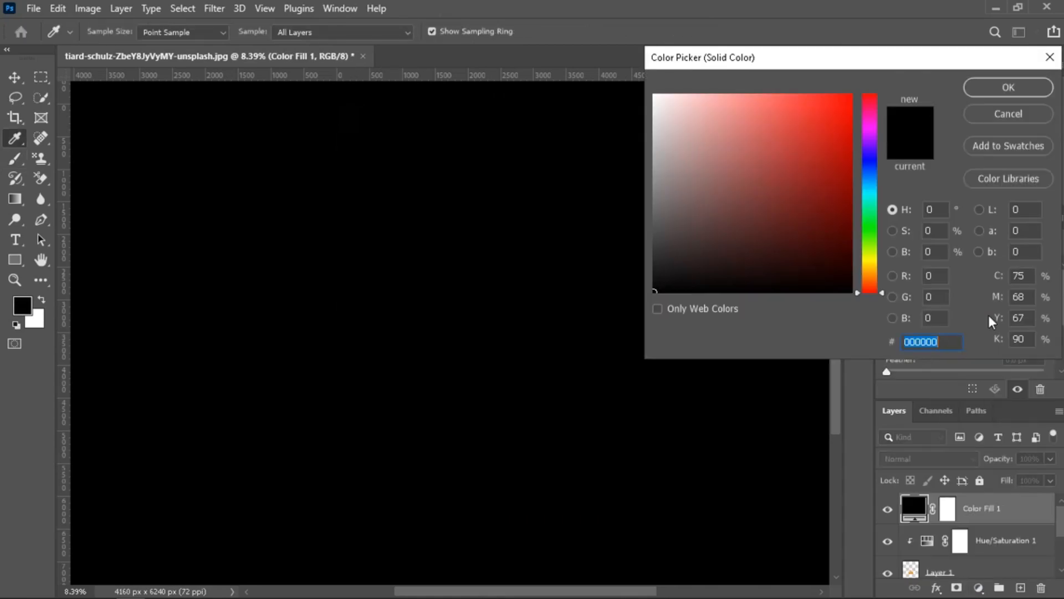
pyautogui.click(868, 227)
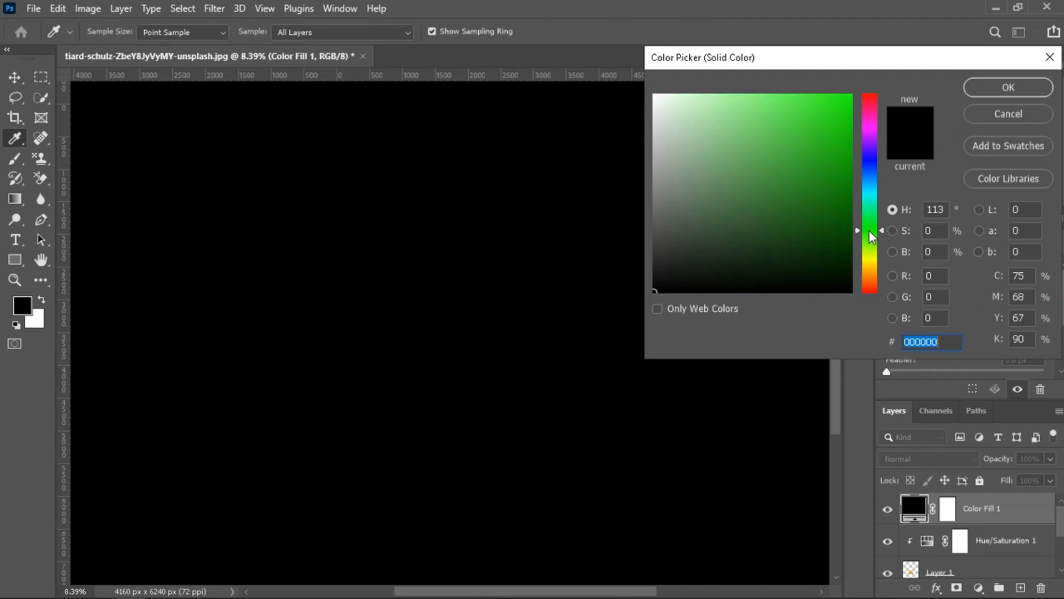
pyautogui.moveTo(852, 212)
pyautogui.mouseDown()
pyautogui.moveTo(828, 131)
pyautogui.moveTo(831, 109)
pyautogui.moveTo(839, 115)
pyautogui.mouseUp()
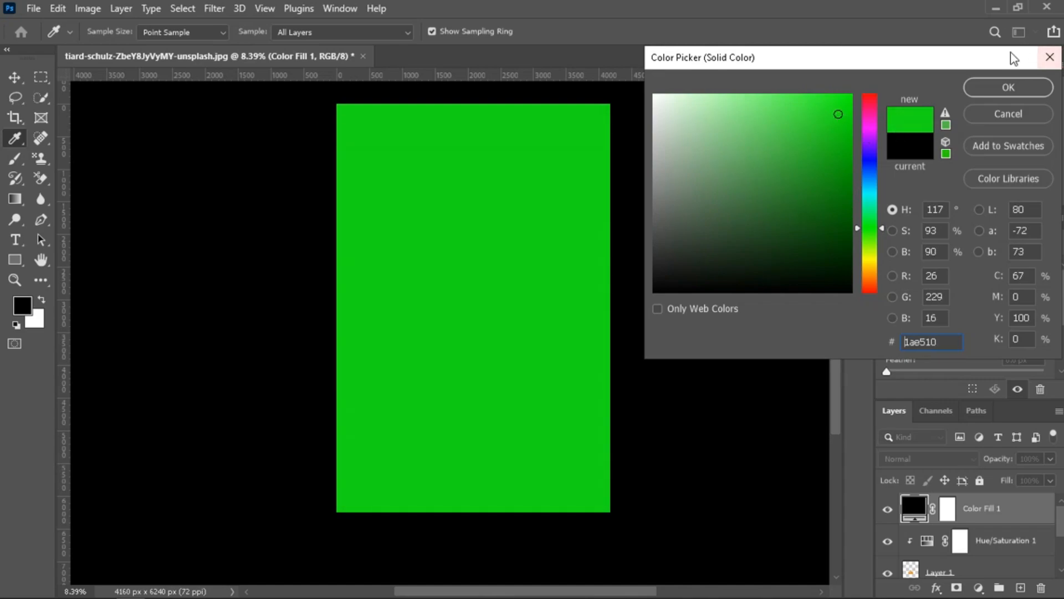
pyautogui.click(1006, 87)
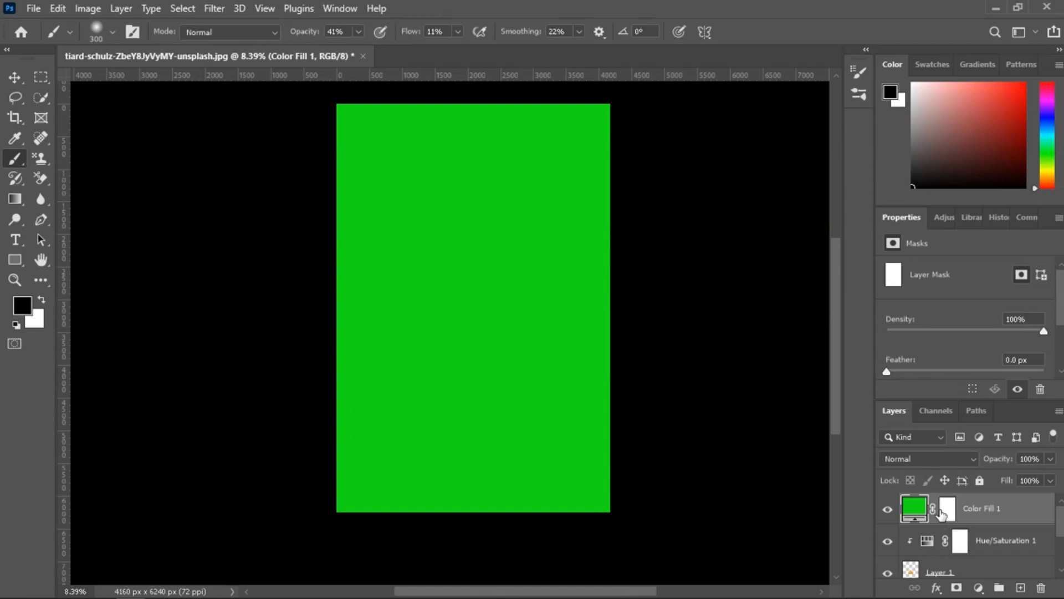
# Set the green fill layer's blend mode to Linear Dodge (Add) and invert its layer mask to black.
pyautogui.click(950, 458)
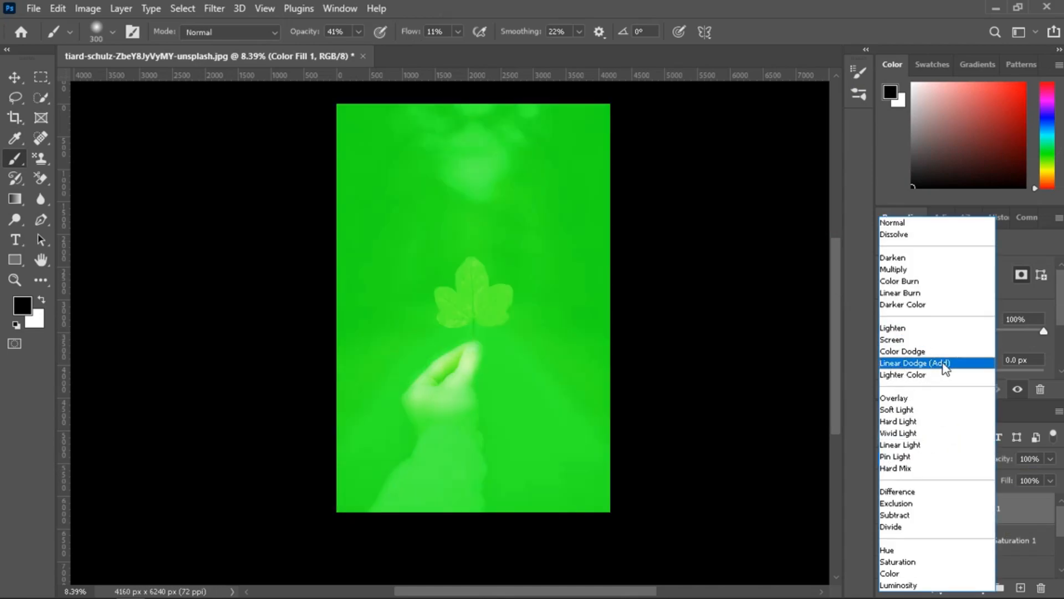
pyautogui.click(947, 364)
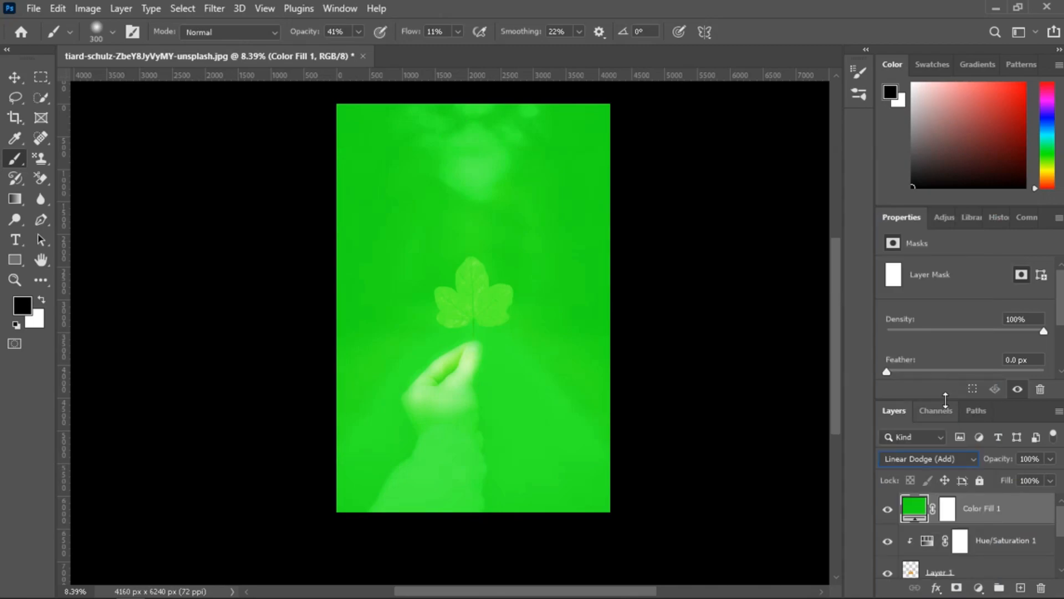
pyautogui.click(948, 510)
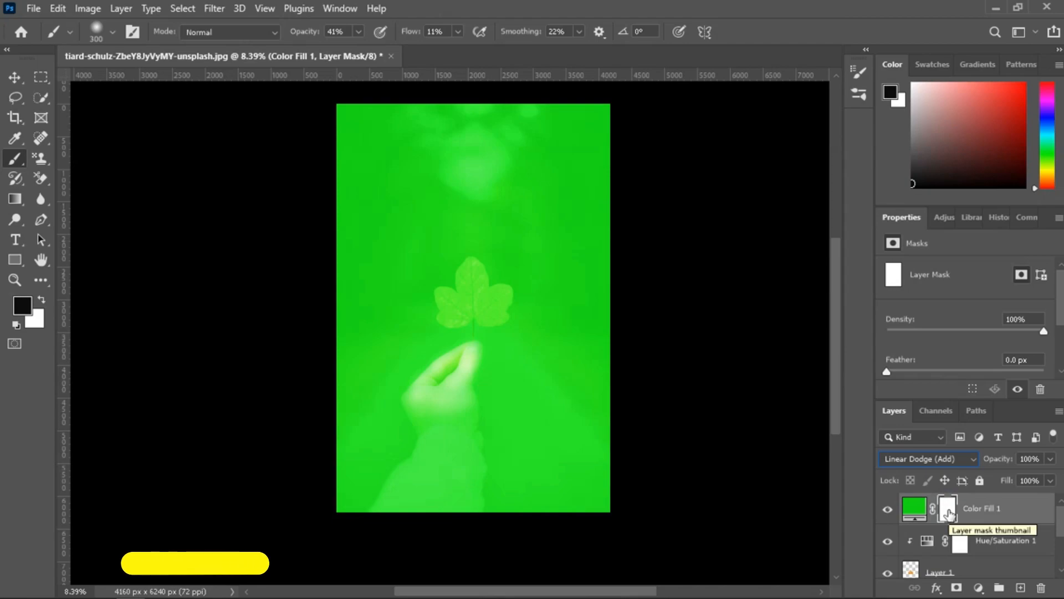
pyautogui.hotkey('ctrl', 'i')
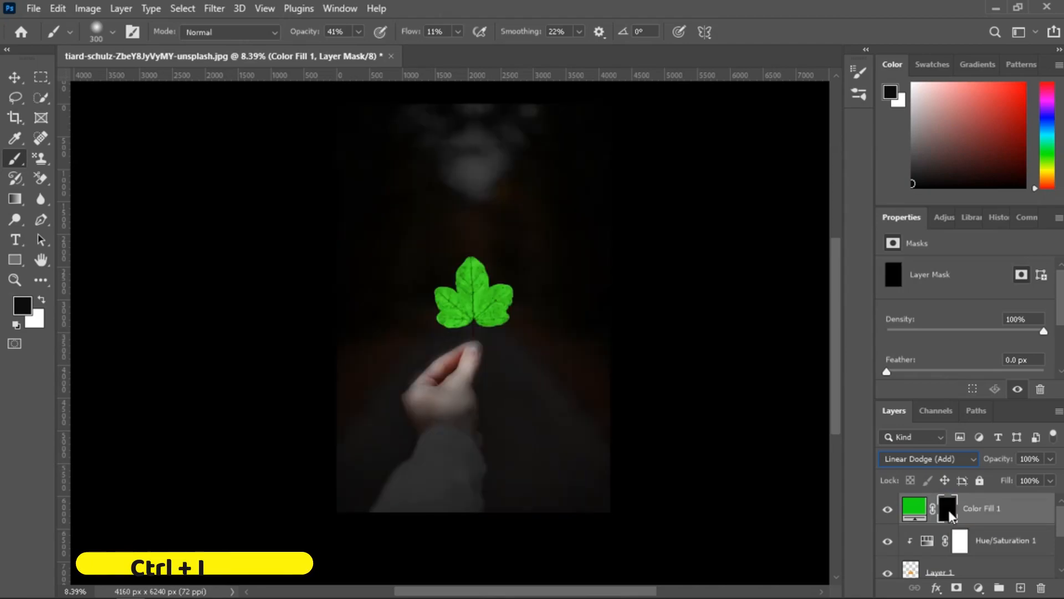
# Paint white on the fill's mask over and around the leaf with a soft brush sized 1700 to 1900 to build the glow.
pyautogui.click(41, 300)
pyautogui.press(']')
pyautogui.press(']')
pyautogui.press(']')
pyautogui.press(']')
pyautogui.press(']')
pyautogui.press(']')
pyautogui.press(']')
pyautogui.press(']')
pyautogui.press(']')
pyautogui.press(']')
pyautogui.press(']')
pyautogui.press(']')
pyautogui.press(']')
pyautogui.press(']')
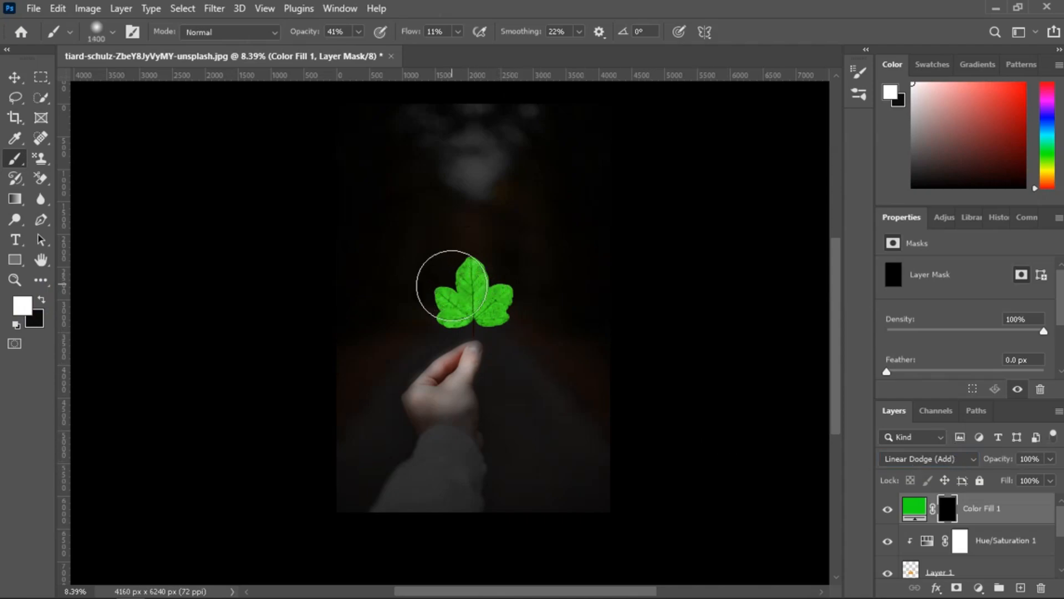
pyautogui.press('[')
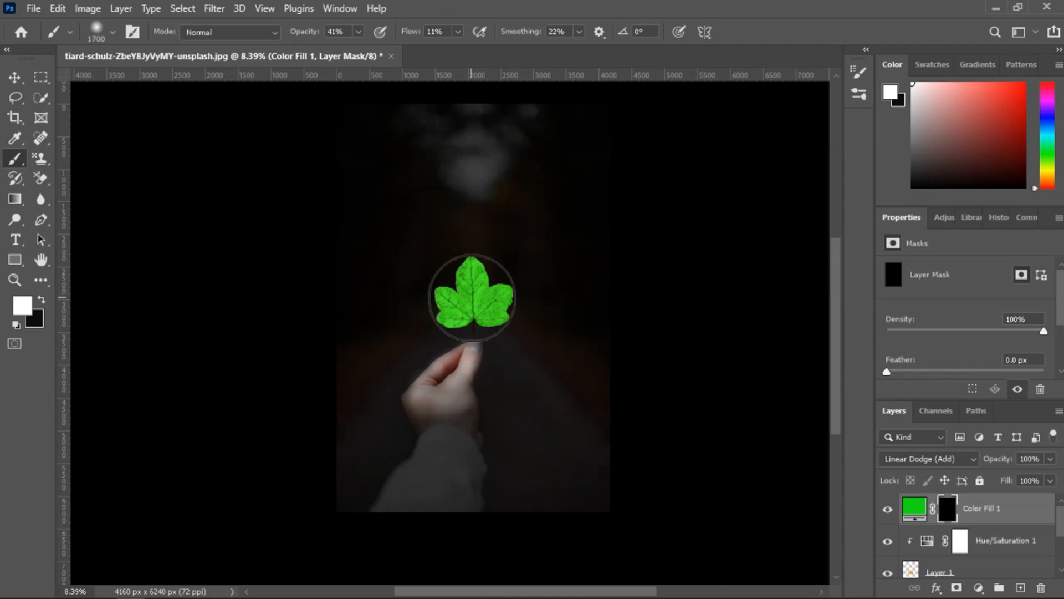
pyautogui.click(473, 295)
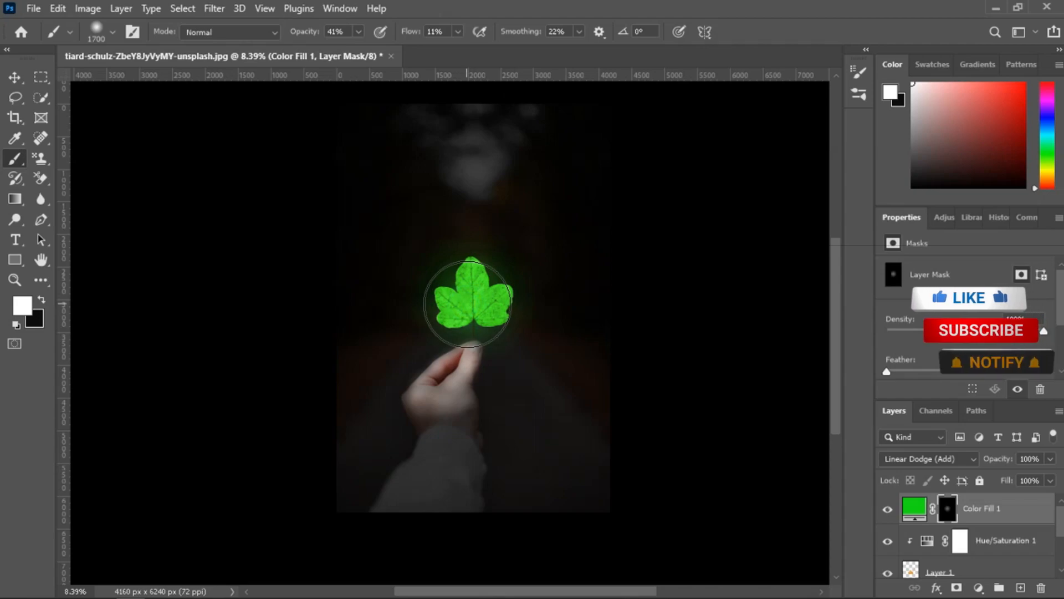
pyautogui.press(']')
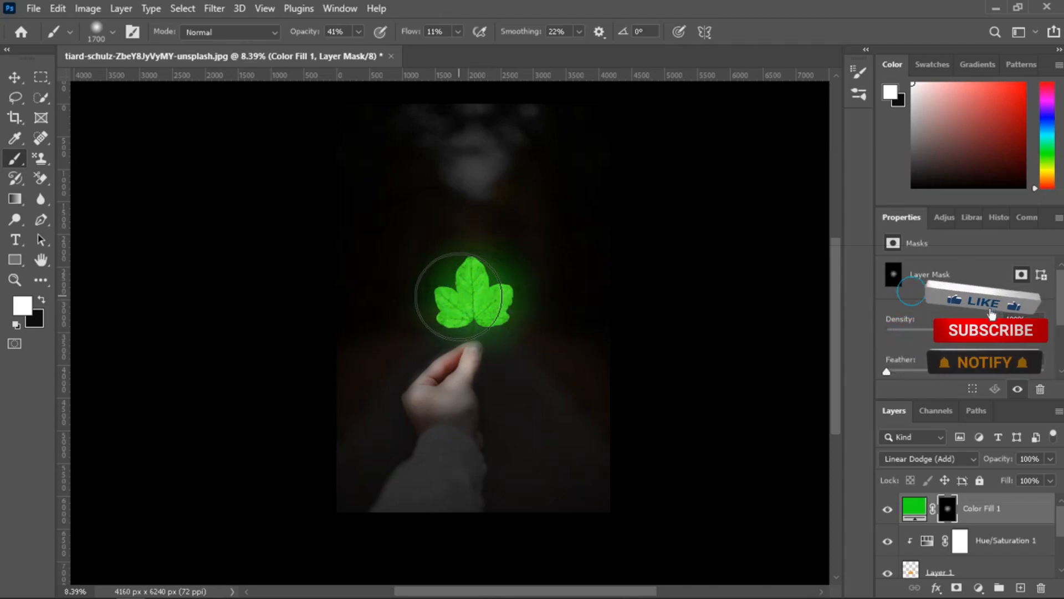
pyautogui.press(']')
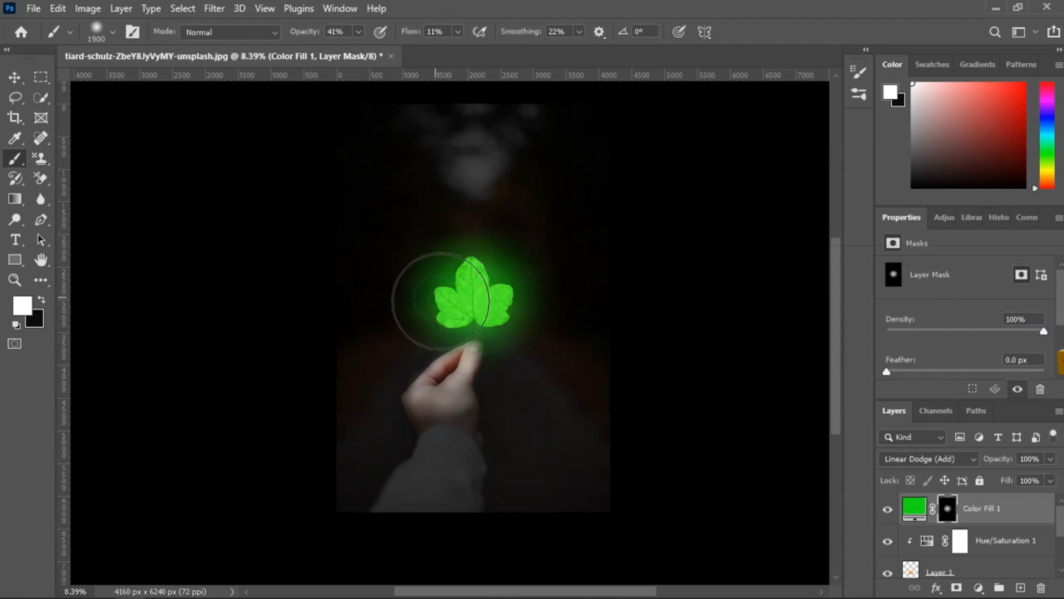
pyautogui.moveTo(460, 286)
pyautogui.mouseDown()
pyautogui.moveTo(500, 292)
pyautogui.moveTo(476, 313)
pyautogui.moveTo(502, 281)
pyautogui.moveTo(433, 306)
pyautogui.moveTo(511, 278)
pyautogui.moveTo(471, 273)
pyautogui.moveTo(428, 304)
pyautogui.moveTo(504, 307)
pyautogui.moveTo(499, 256)
pyautogui.moveTo(451, 305)
pyautogui.moveTo(506, 304)
pyautogui.moveTo(495, 299)
pyautogui.mouseUp()
# Reduce the brush size to 500.
pyautogui.scroll(5, 495, 300)
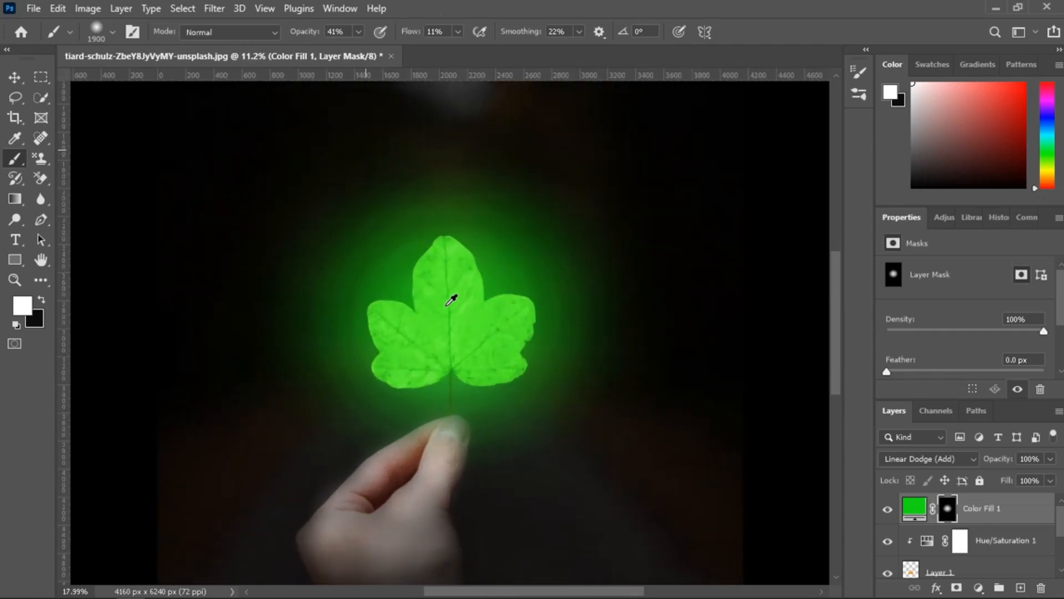
pyautogui.press('[')
pyautogui.press('[')
pyautogui.press('[')
pyautogui.press('[')
pyautogui.press('[')
pyautogui.press('[')
pyautogui.press('[')
pyautogui.press('[')
pyautogui.press('[')
pyautogui.press('[')
pyautogui.press('[')
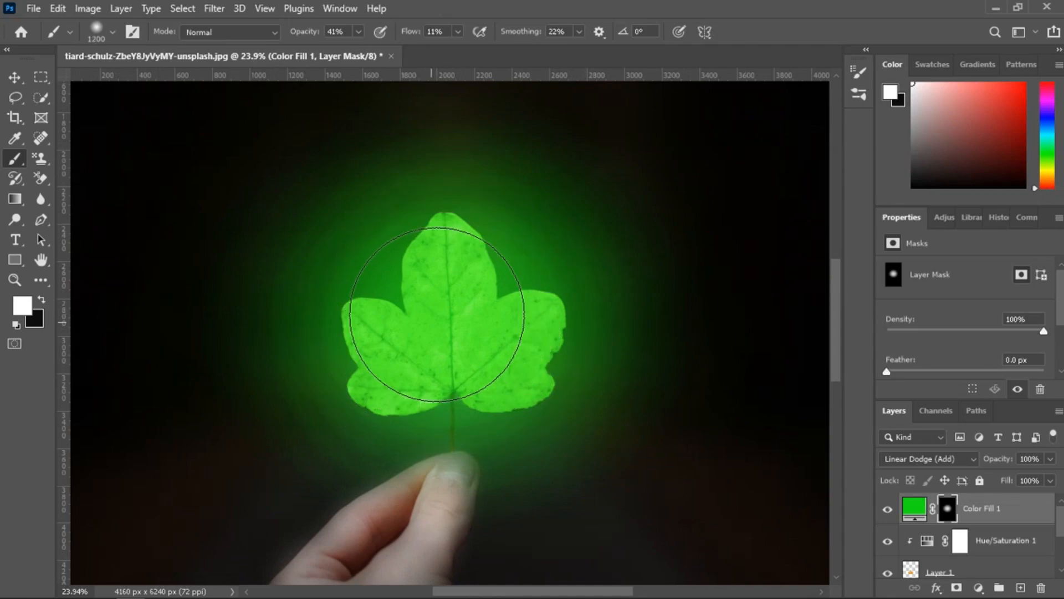
pyautogui.press('[')
pyautogui.press('[')
pyautogui.press('[')
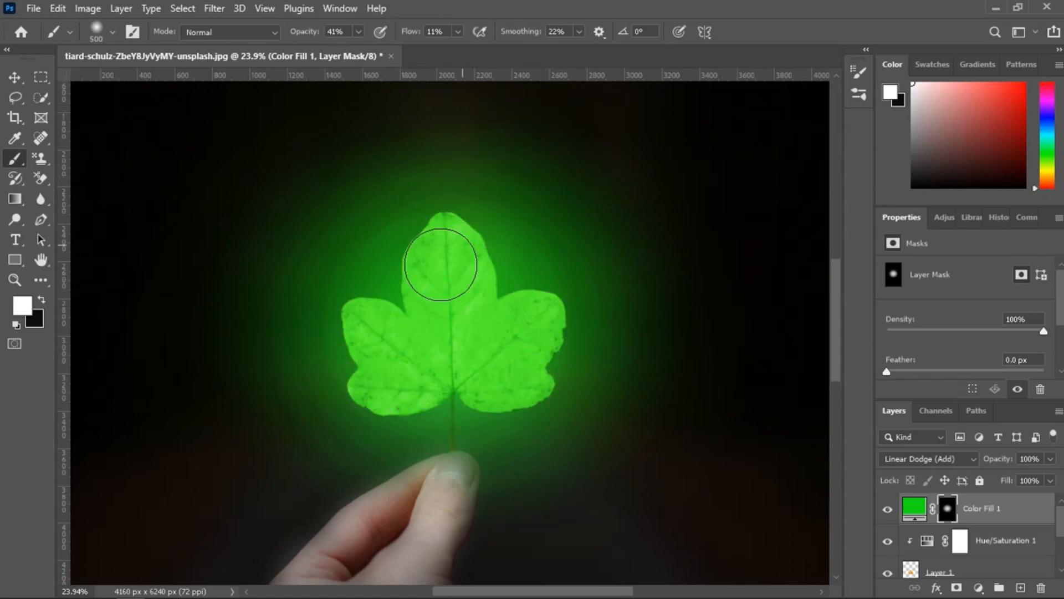
# Add a Hue/Saturation adjustment layer directly above the Exposure layer.
pyautogui.scroll(-6, 392, 379)
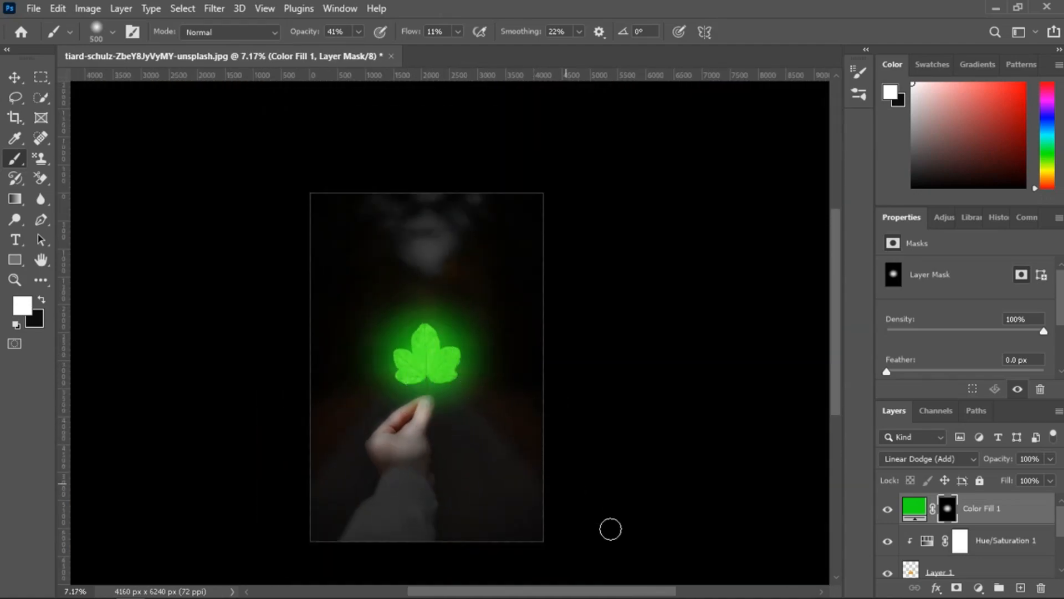
pyautogui.scroll(-2, 555, 432)
pyautogui.scroll(1, 430, 359)
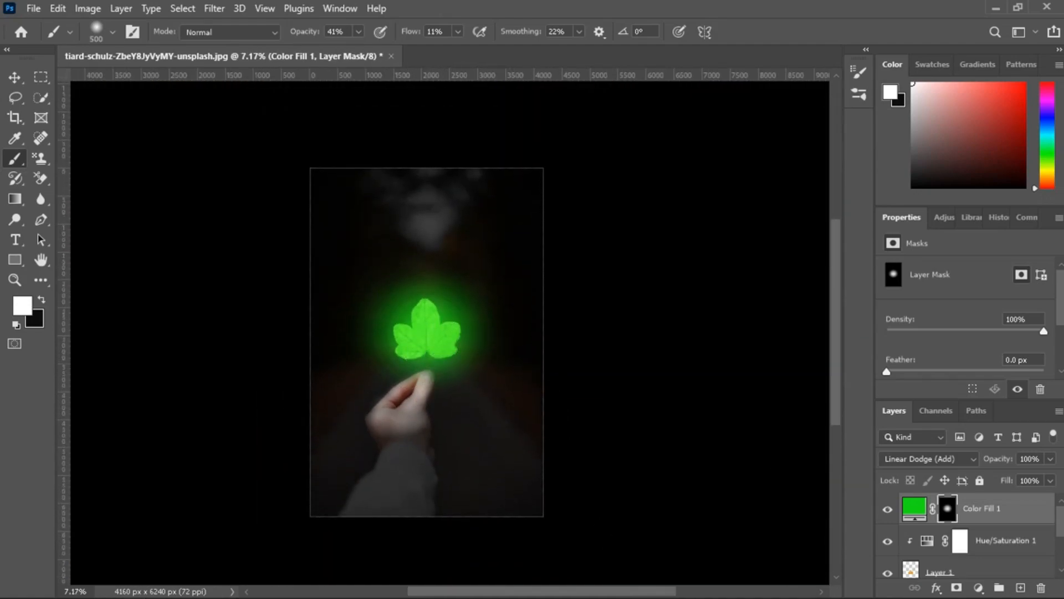
pyautogui.scroll(-2, 997, 547)
pyautogui.scroll(2, 946, 510)
pyautogui.scroll(-2, 944, 533)
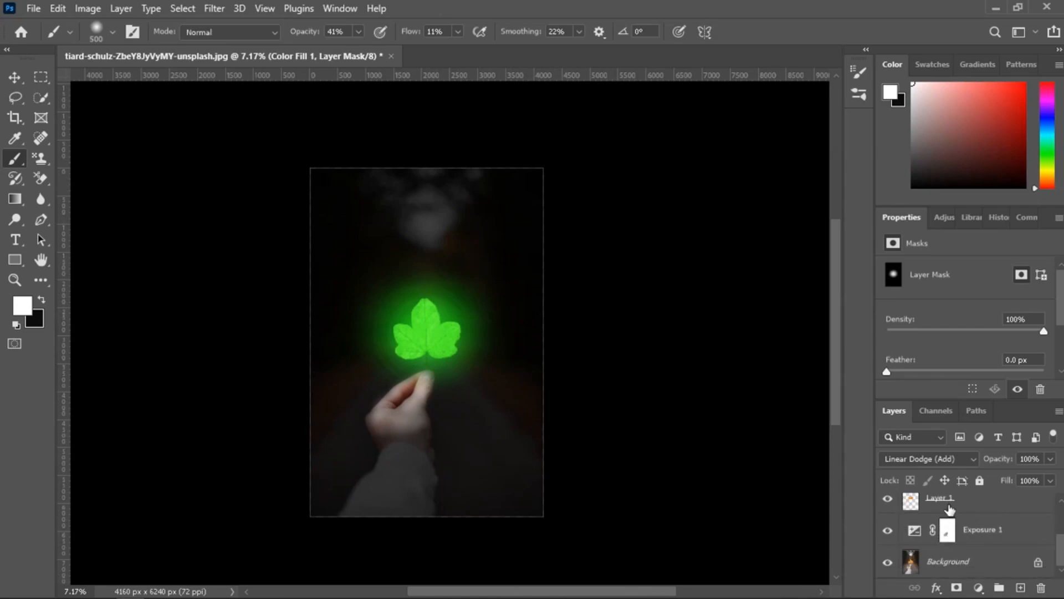
pyautogui.click(949, 530)
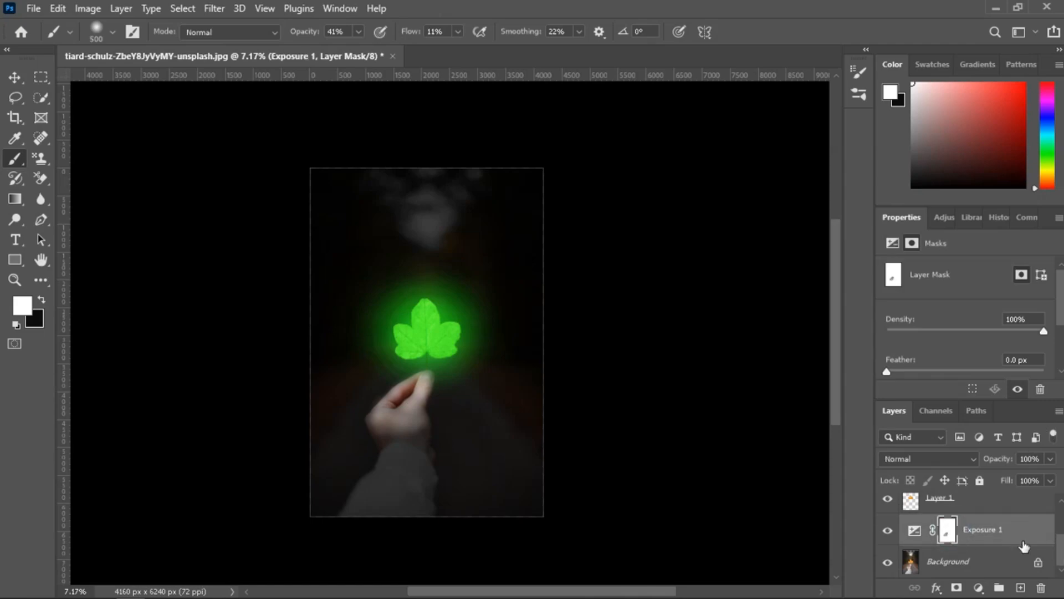
pyautogui.click(978, 587)
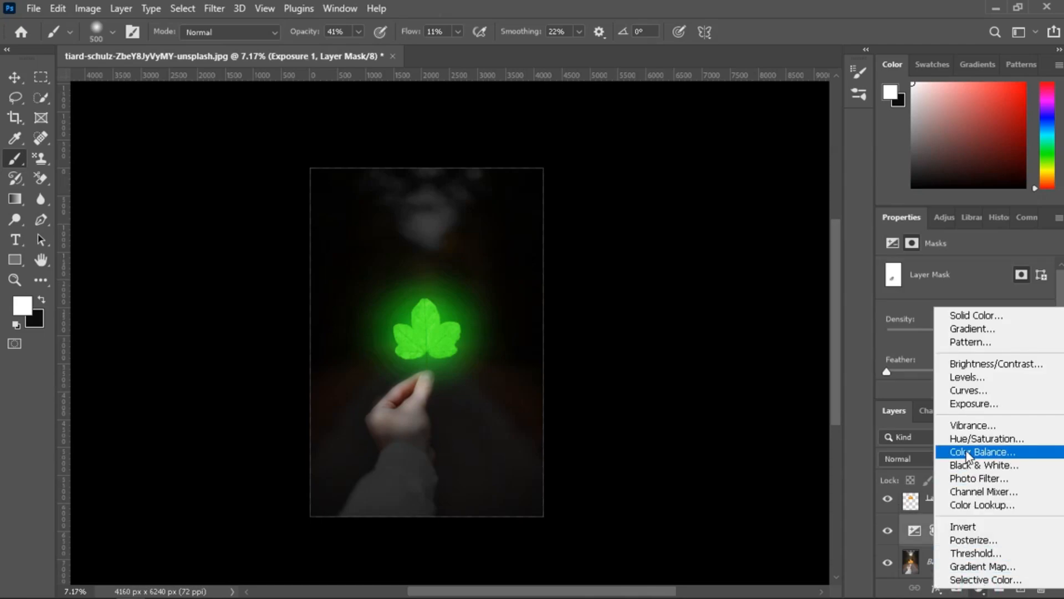
pyautogui.click(976, 438)
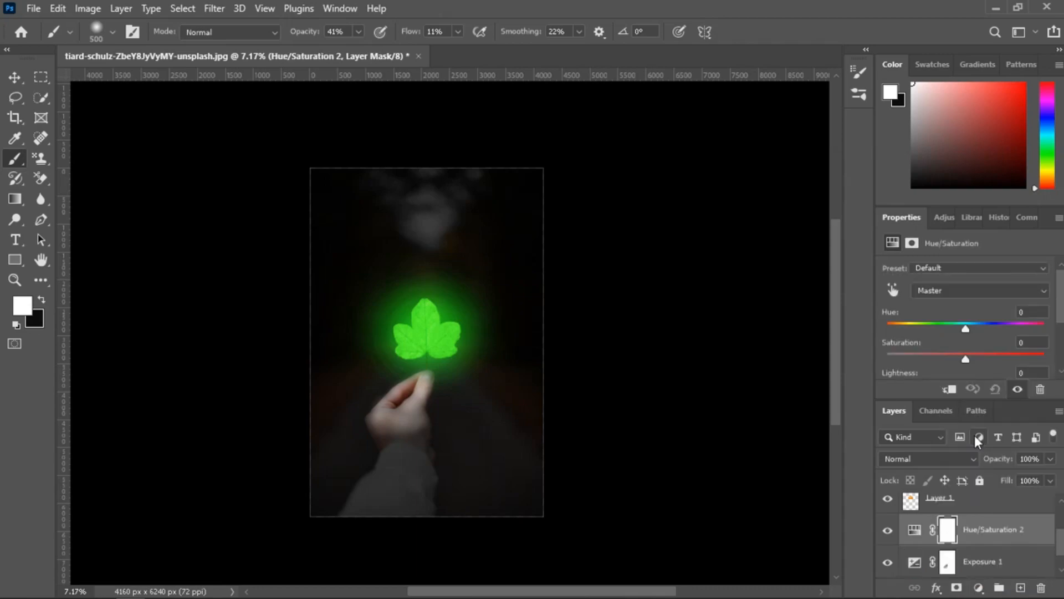
# Enable Colorize on the new Hue/Saturation adjustment and set hue to 107, saturation to 80 and lightness to -33.
pyautogui.moveTo(969, 328); pyautogui.dragTo(952, 331)
pyautogui.scroll(-1, 951, 341)
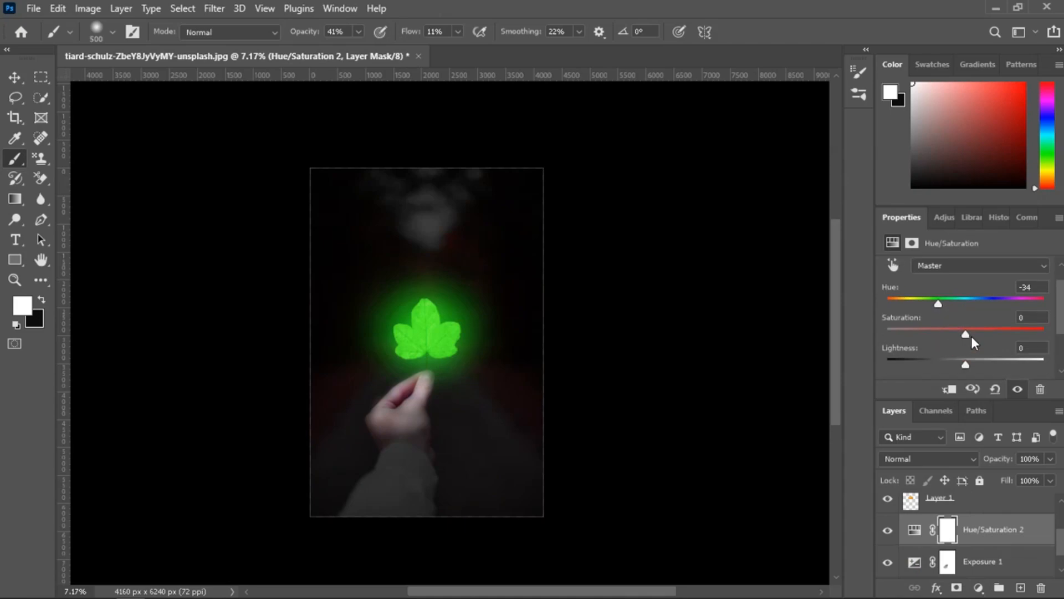
pyautogui.scroll(-1, 970, 339)
pyautogui.click(965, 348)
pyautogui.scroll(2, 967, 355)
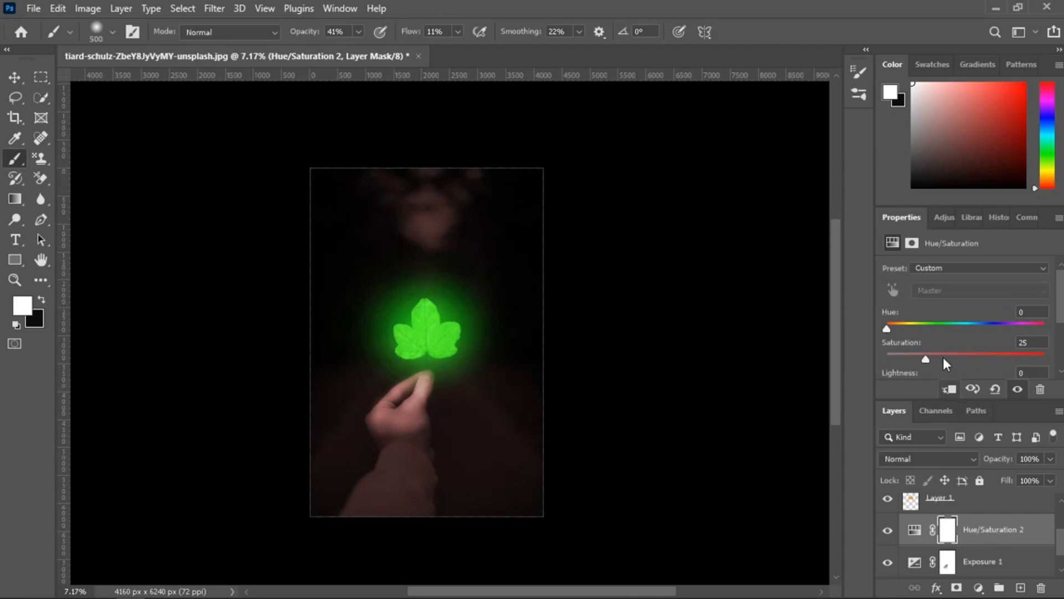
pyautogui.moveTo(886, 329); pyautogui.dragTo(1009, 362)
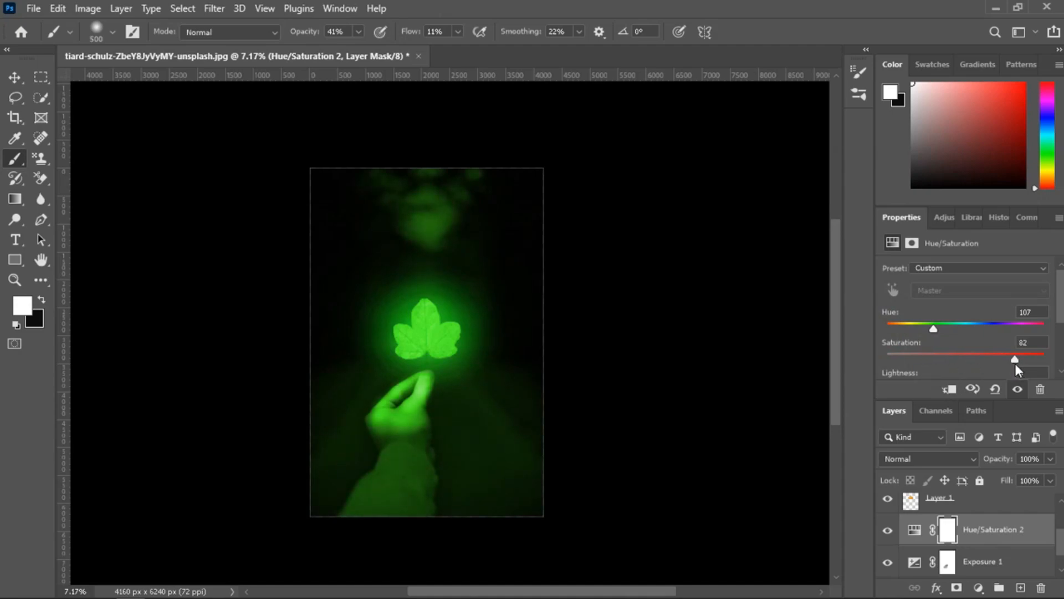
pyautogui.scroll(-1, 953, 379)
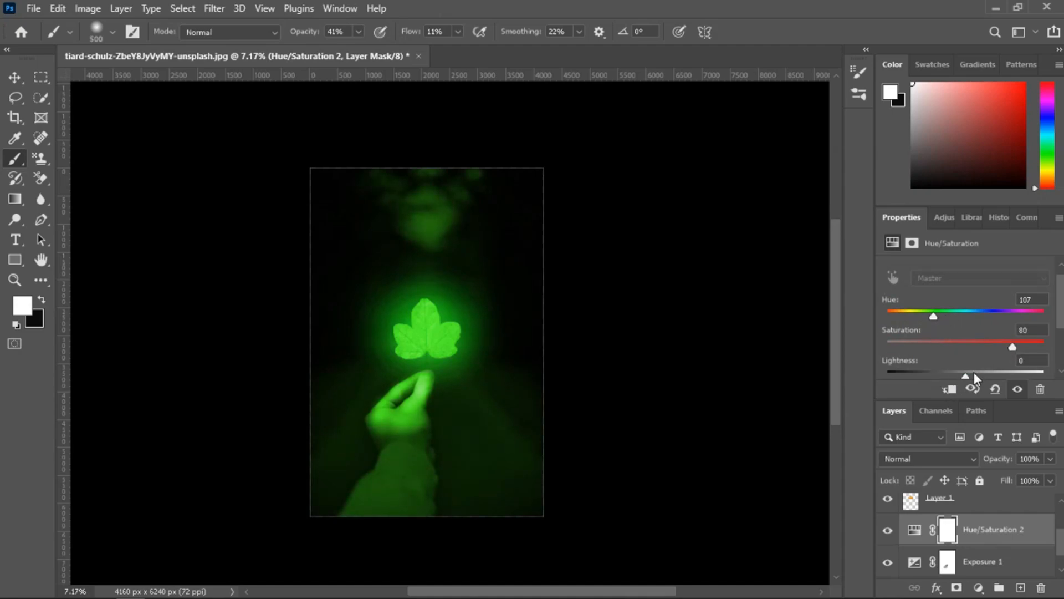
pyautogui.scroll(-1, 970, 363)
pyautogui.moveTo(962, 369); pyautogui.dragTo(945, 369)
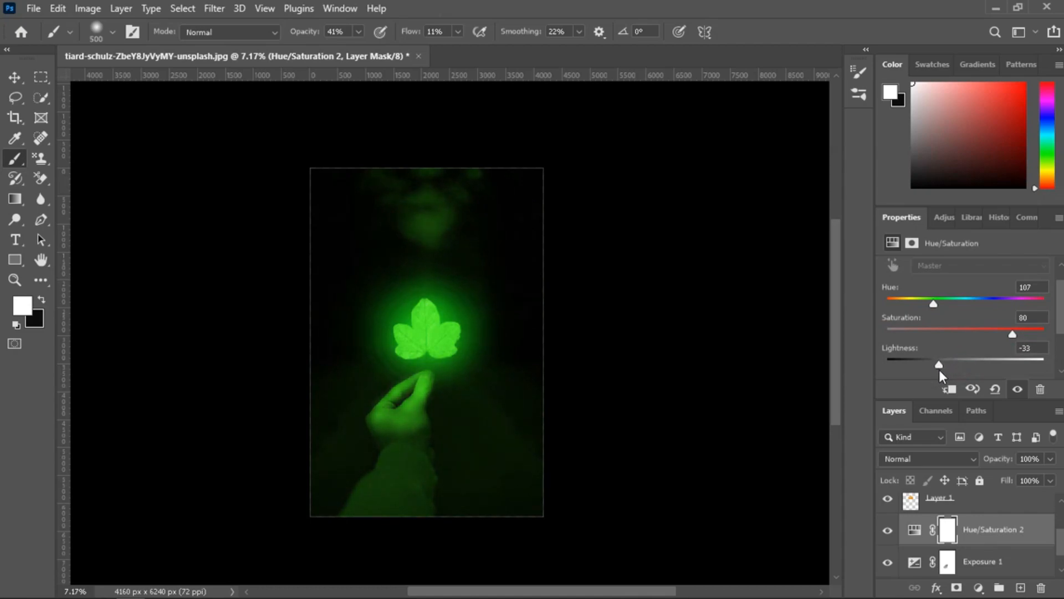
pyautogui.scroll(-3, 939, 369)
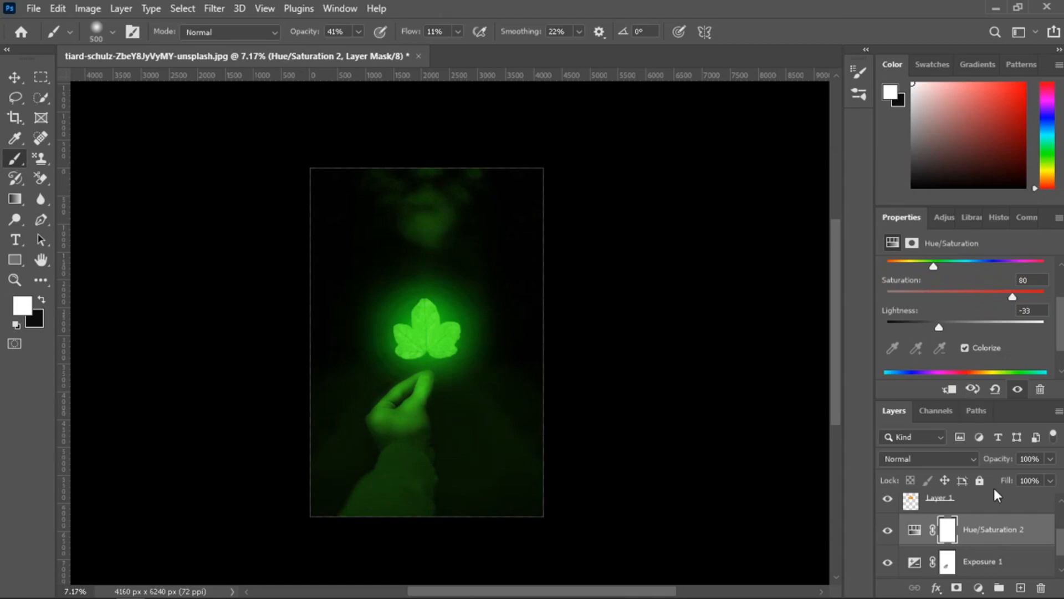
# Invert the new Hue/Saturation layer's mask and paint white over the thumb and fingers to tint them green.
pyautogui.click(954, 531)
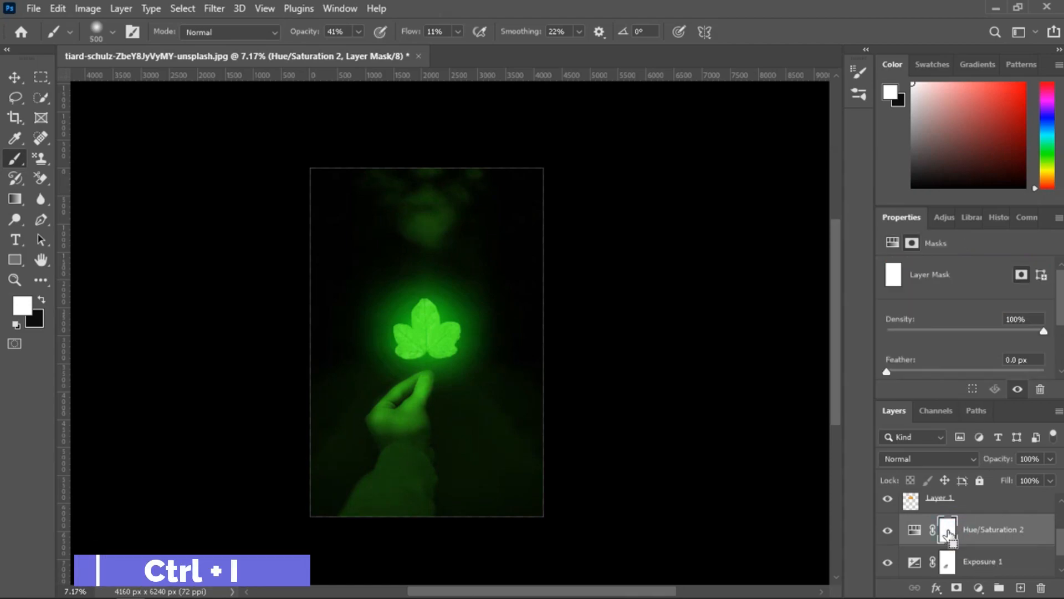
pyautogui.hotkey('ctrl', 'i')
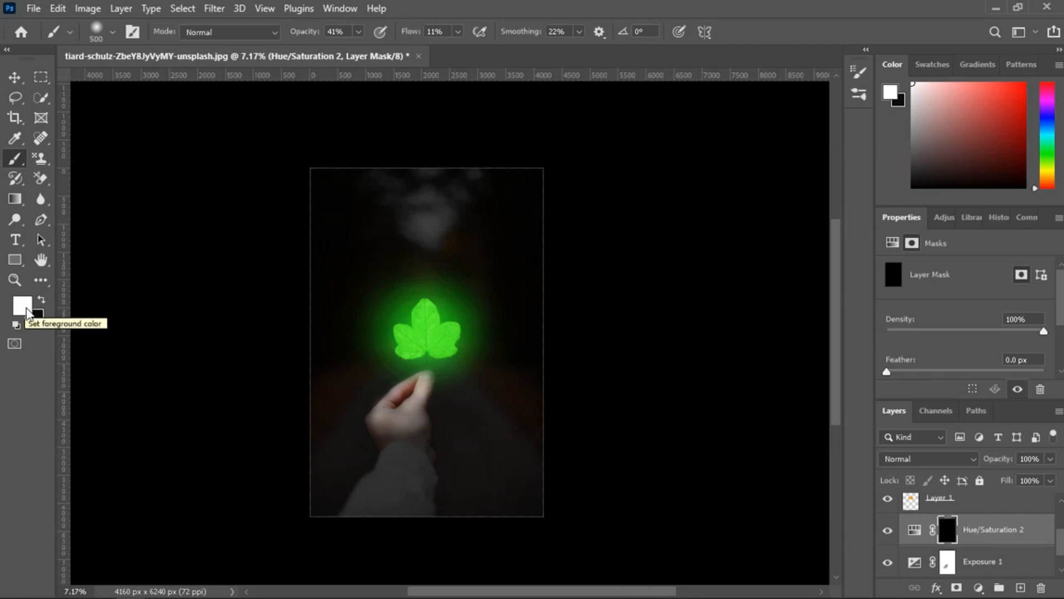
pyautogui.scroll(3, 463, 420)
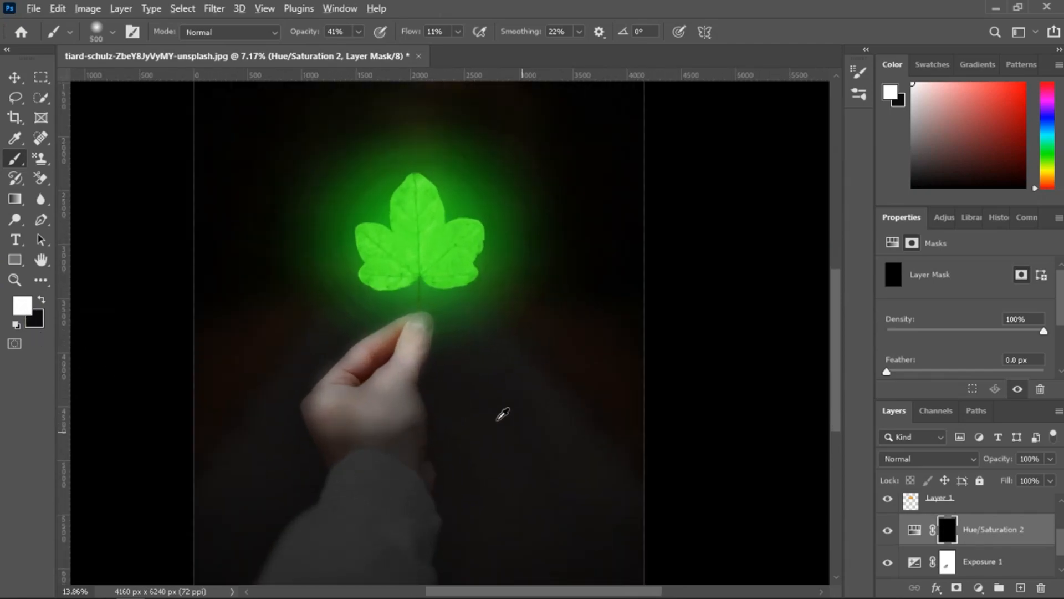
pyautogui.scroll(2, 335, 377)
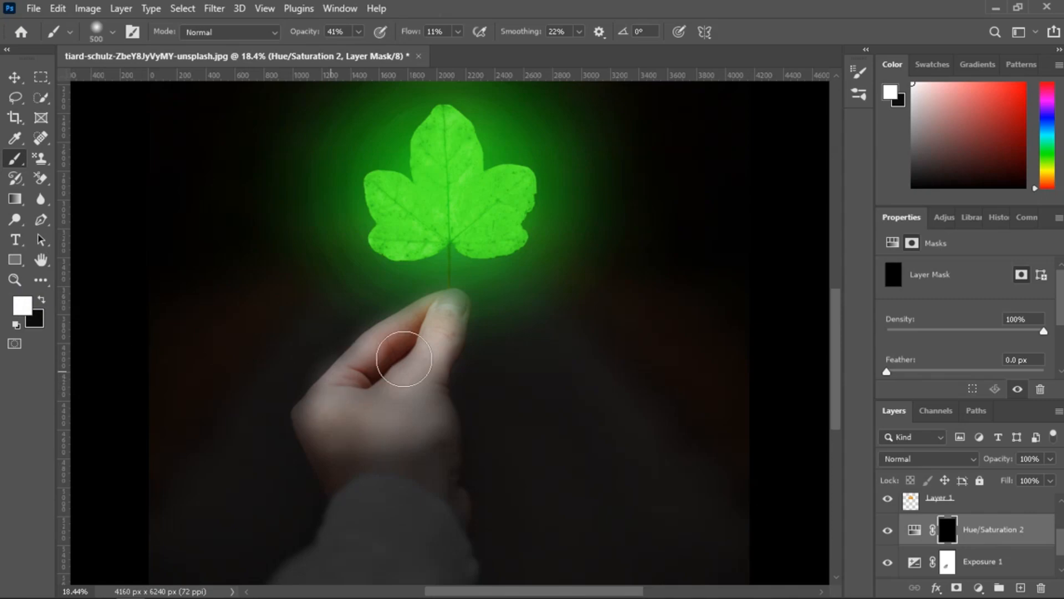
pyautogui.scroll(1, 423, 397)
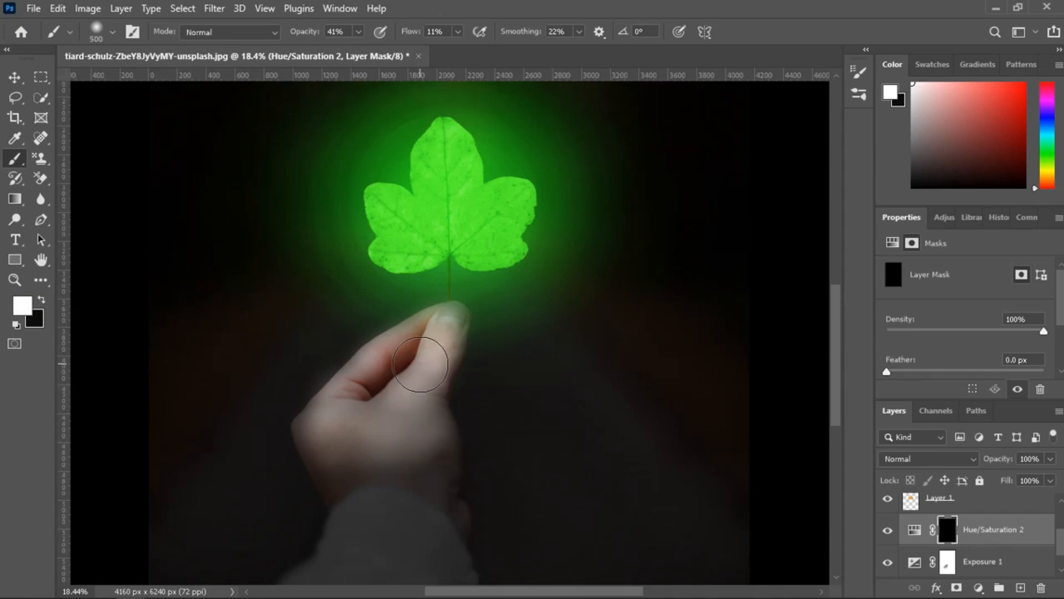
pyautogui.scroll(1, 420, 365)
pyautogui.moveTo(439, 316)
pyautogui.mouseDown()
pyautogui.moveTo(422, 441)
pyautogui.moveTo(447, 316)
pyautogui.moveTo(428, 403)
pyautogui.moveTo(464, 292)
pyautogui.moveTo(436, 337)
pyautogui.moveTo(372, 327)
pyautogui.moveTo(363, 397)
pyautogui.moveTo(405, 319)
pyautogui.moveTo(294, 428)
pyautogui.moveTo(353, 347)
pyautogui.moveTo(306, 428)
pyautogui.moveTo(370, 364)
pyautogui.moveTo(357, 365)
pyautogui.moveTo(337, 424)
pyautogui.moveTo(415, 358)
pyautogui.moveTo(405, 430)
pyautogui.moveTo(415, 363)
pyautogui.mouseUp()
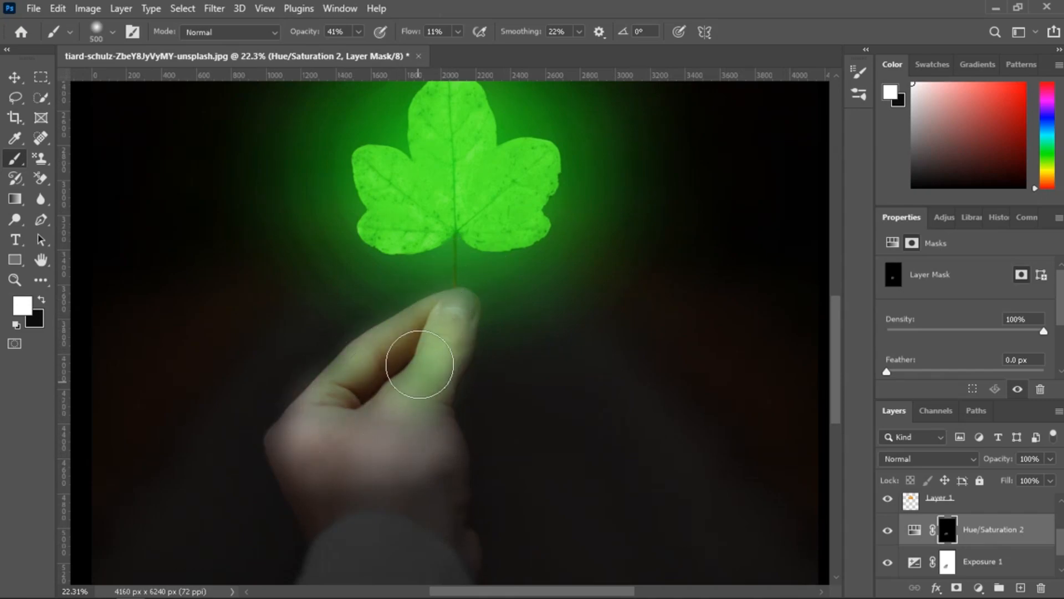
# Raise the brush flow to 24% and paint the mask over the fingers and back of the hand to strengthen the green tint.
pyautogui.click(457, 32)
pyautogui.moveTo(466, 50); pyautogui.dragTo(469, 50)
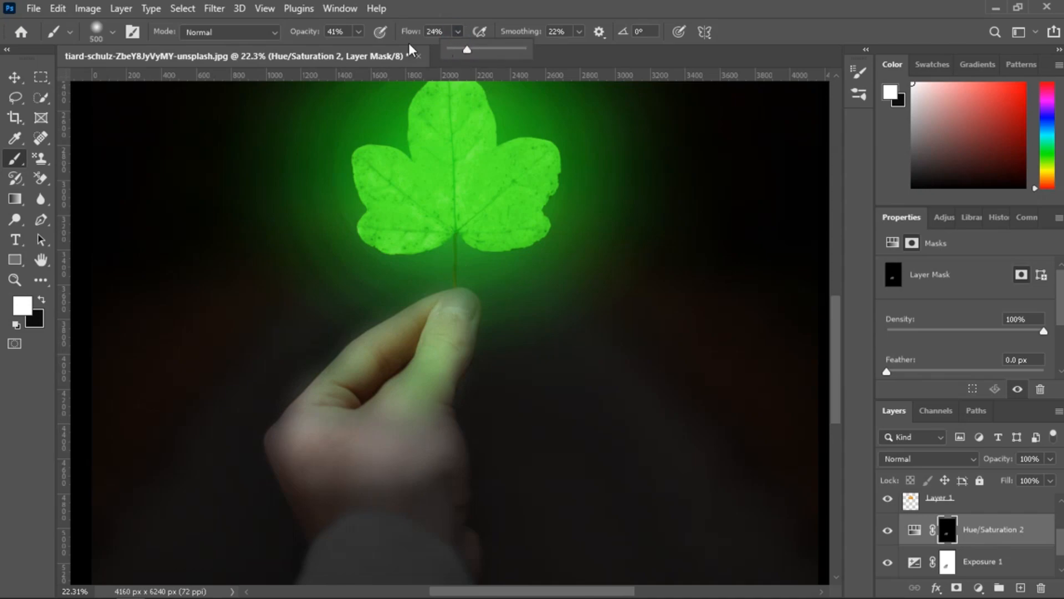
pyautogui.click(358, 33)
pyautogui.click(358, 34)
pyautogui.moveTo(425, 327)
pyautogui.mouseDown()
pyautogui.moveTo(442, 303)
pyautogui.moveTo(432, 365)
pyautogui.moveTo(460, 284)
pyautogui.moveTo(423, 359)
pyautogui.moveTo(440, 380)
pyautogui.moveTo(427, 307)
pyautogui.moveTo(334, 387)
pyautogui.moveTo(439, 308)
pyautogui.moveTo(304, 408)
pyautogui.moveTo(373, 332)
pyautogui.moveTo(437, 312)
pyautogui.moveTo(465, 332)
pyautogui.moveTo(417, 416)
pyautogui.moveTo(329, 419)
pyautogui.moveTo(297, 401)
pyautogui.moveTo(342, 363)
pyautogui.moveTo(299, 430)
pyautogui.moveTo(420, 379)
pyautogui.moveTo(460, 306)
pyautogui.moveTo(404, 345)
pyautogui.moveTo(476, 302)
pyautogui.moveTo(435, 399)
pyautogui.moveTo(397, 420)
pyautogui.moveTo(314, 418)
pyautogui.moveTo(407, 403)
pyautogui.moveTo(308, 434)
pyautogui.moveTo(286, 404)
pyautogui.moveTo(285, 437)
pyautogui.moveTo(468, 309)
pyautogui.moveTo(396, 441)
pyautogui.moveTo(281, 442)
pyautogui.moveTo(446, 437)
pyautogui.moveTo(283, 471)
pyautogui.moveTo(451, 435)
pyautogui.moveTo(320, 457)
pyautogui.moveTo(266, 443)
pyautogui.moveTo(359, 475)
pyautogui.moveTo(464, 424)
pyautogui.moveTo(375, 475)
pyautogui.moveTo(462, 442)
pyautogui.moveTo(414, 468)
pyautogui.moveTo(451, 295)
pyautogui.moveTo(453, 338)
pyautogui.moveTo(454, 300)
pyautogui.moveTo(445, 312)
pyautogui.moveTo(476, 421)
pyautogui.moveTo(280, 441)
pyautogui.moveTo(423, 463)
pyautogui.moveTo(446, 438)
pyautogui.mouseUp()
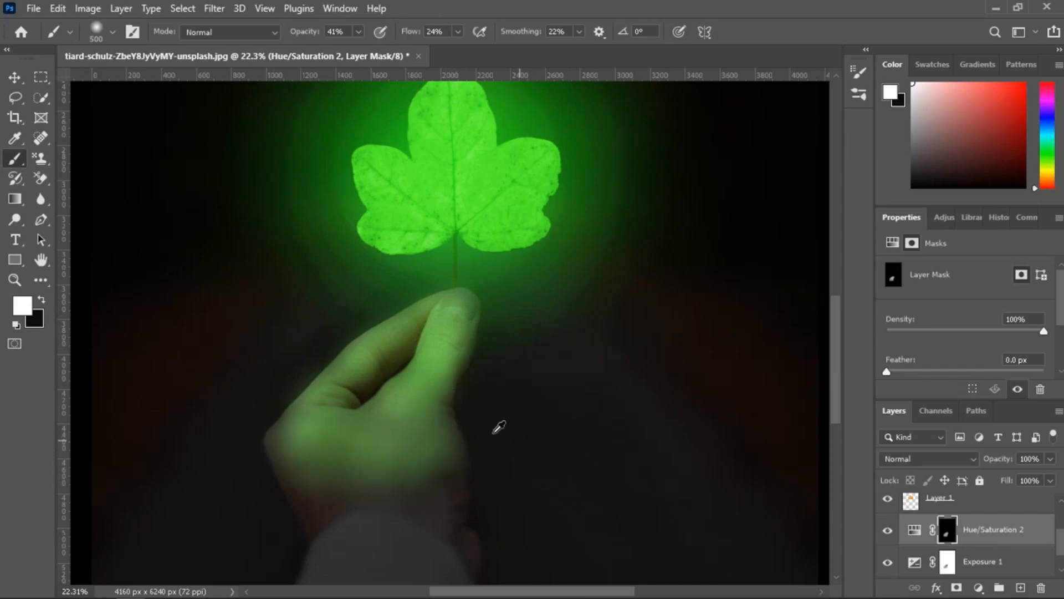
pyautogui.scroll(-5, 447, 425)
pyautogui.scroll(-2, 451, 422)
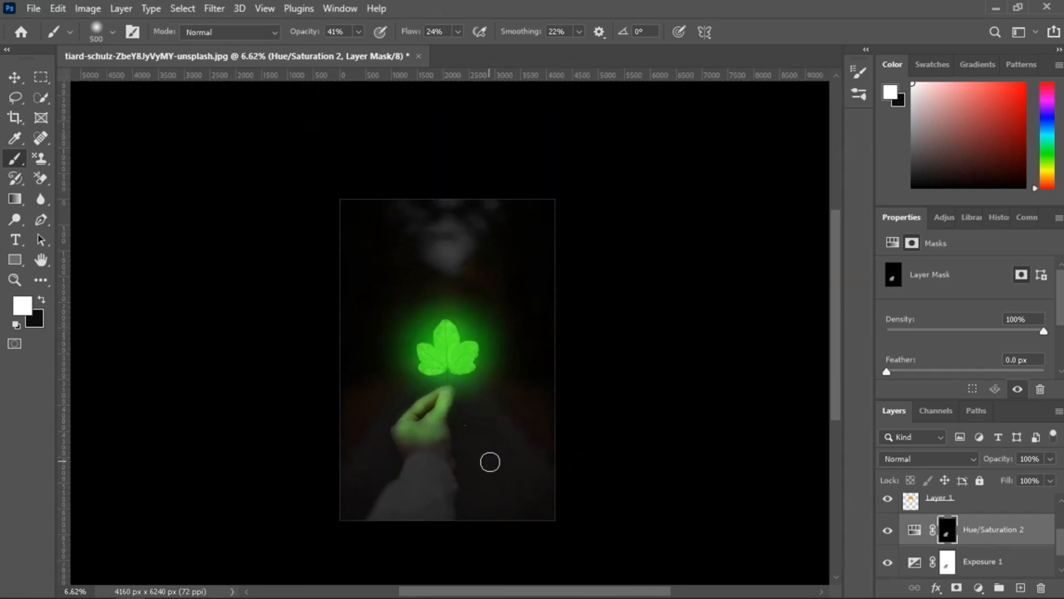
pyautogui.scroll(-2, 490, 462)
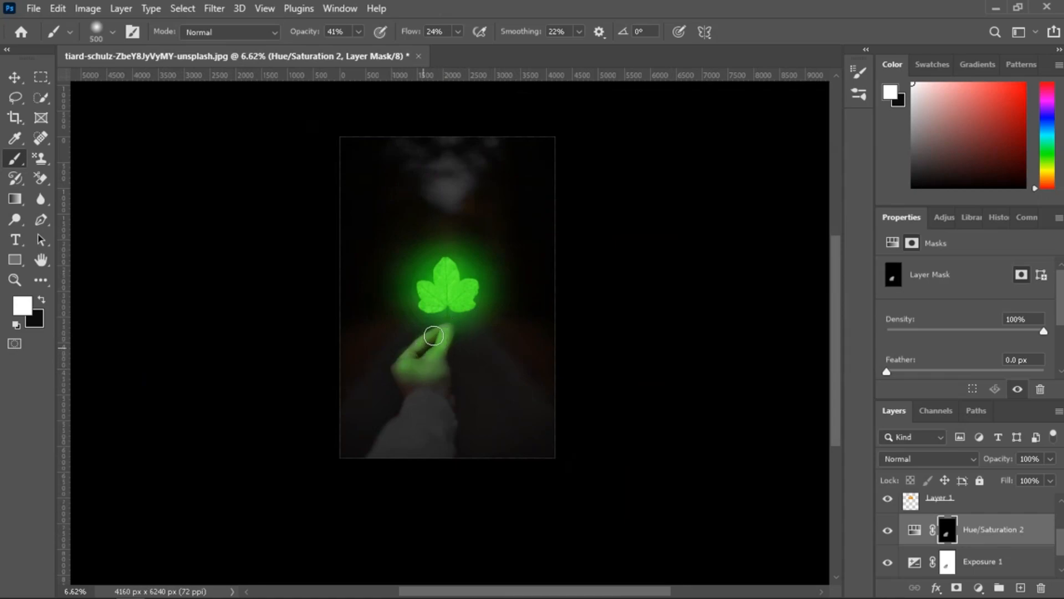
pyautogui.scroll(2, 1017, 548)
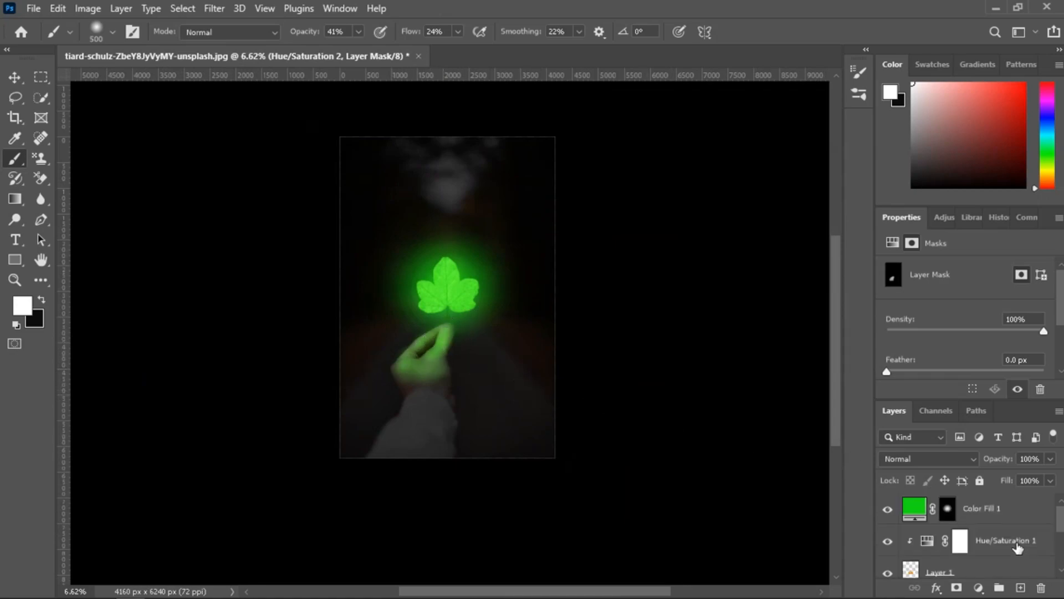
# Enlarge the brush to 1500 px and add a Solid Color fill layer in green #129e0e directly above Color Fill 1.
pyautogui.click(949, 510)
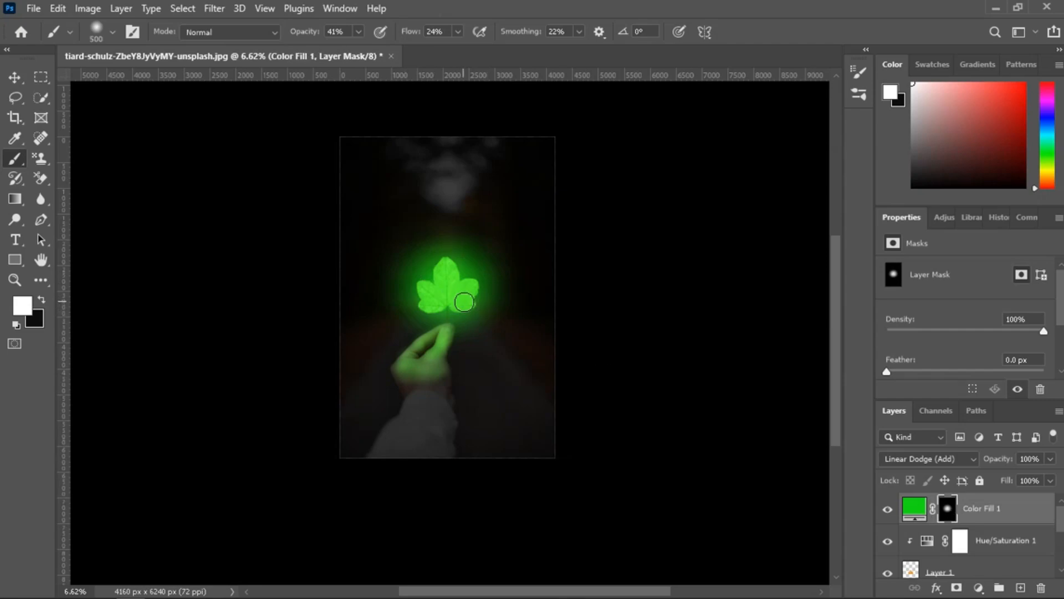
pyautogui.press(']')
pyautogui.press(']')
pyautogui.press(']')
pyautogui.press(']')
pyautogui.press(']')
pyautogui.press(']')
pyautogui.press(']')
pyautogui.click(978, 588)
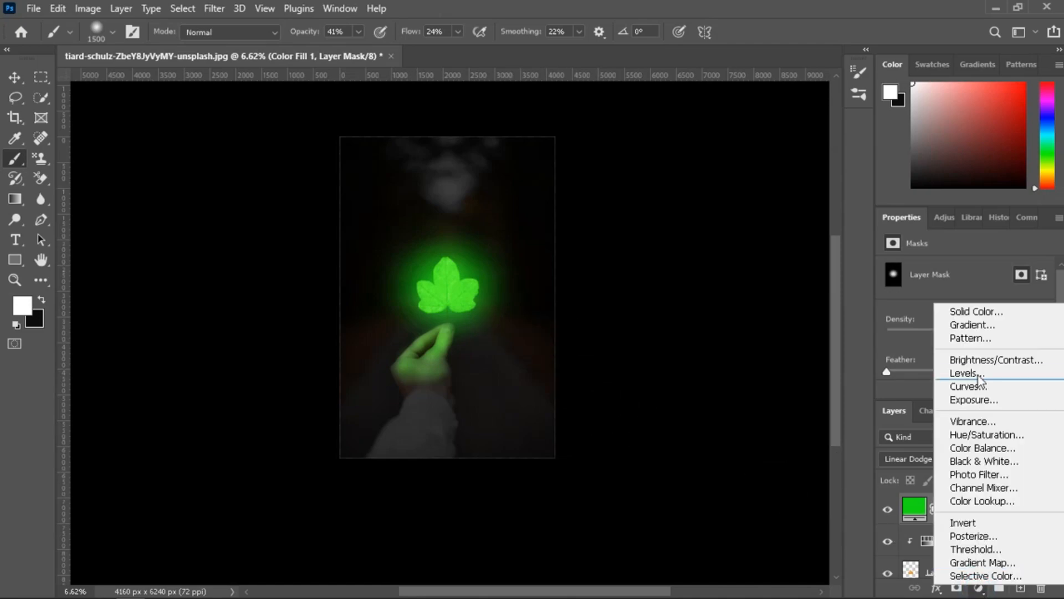
pyautogui.click(969, 310)
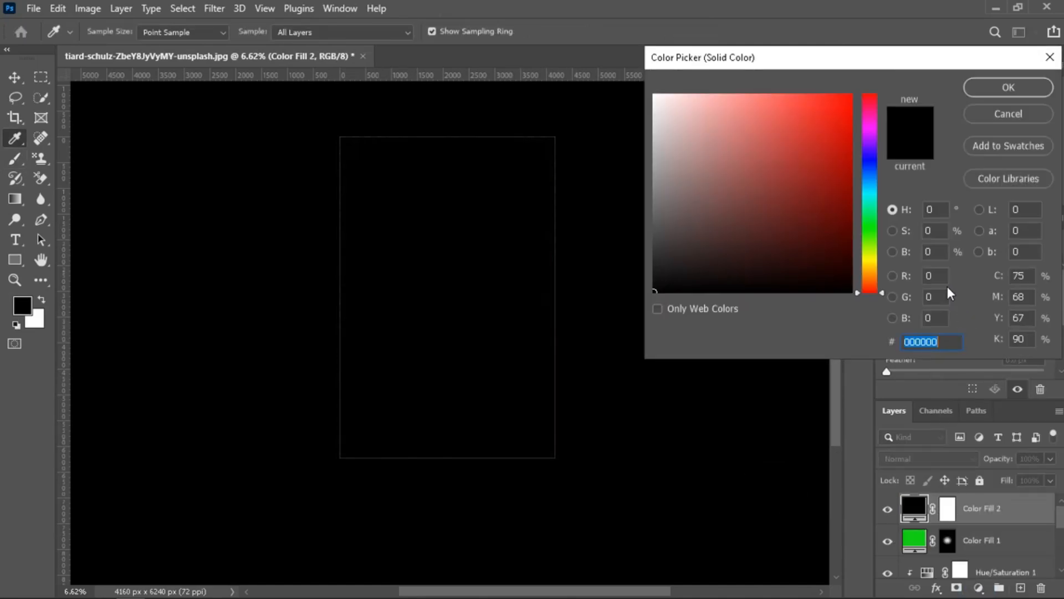
pyautogui.moveTo(872, 240); pyautogui.dragTo(873, 228)
pyautogui.moveTo(843, 190)
pyautogui.mouseDown()
pyautogui.moveTo(829, 173)
pyautogui.moveTo(824, 183)
pyautogui.moveTo(836, 168)
pyautogui.mouseUp()
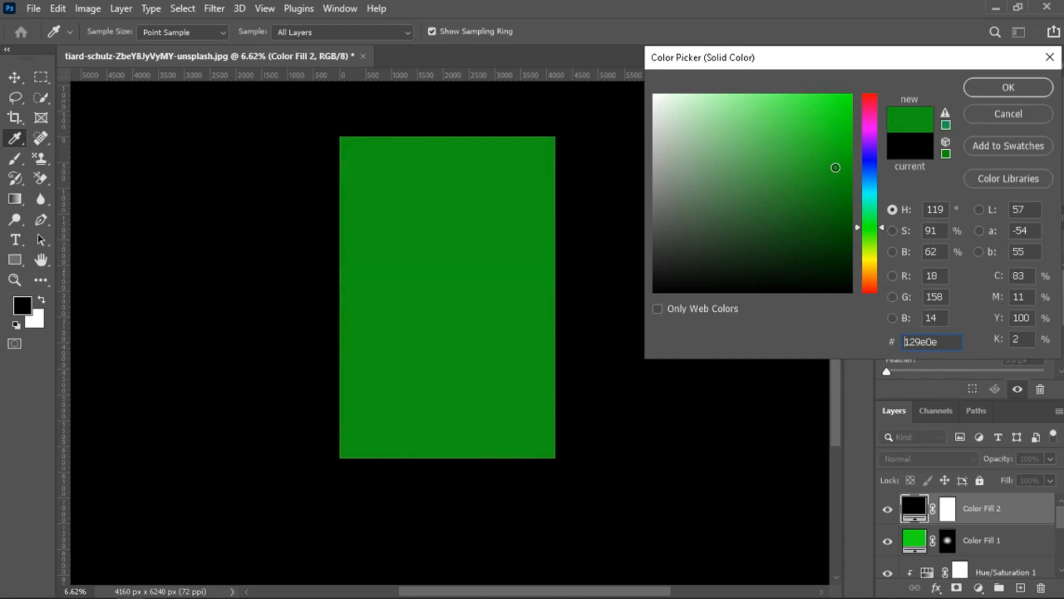
pyautogui.click(1029, 89)
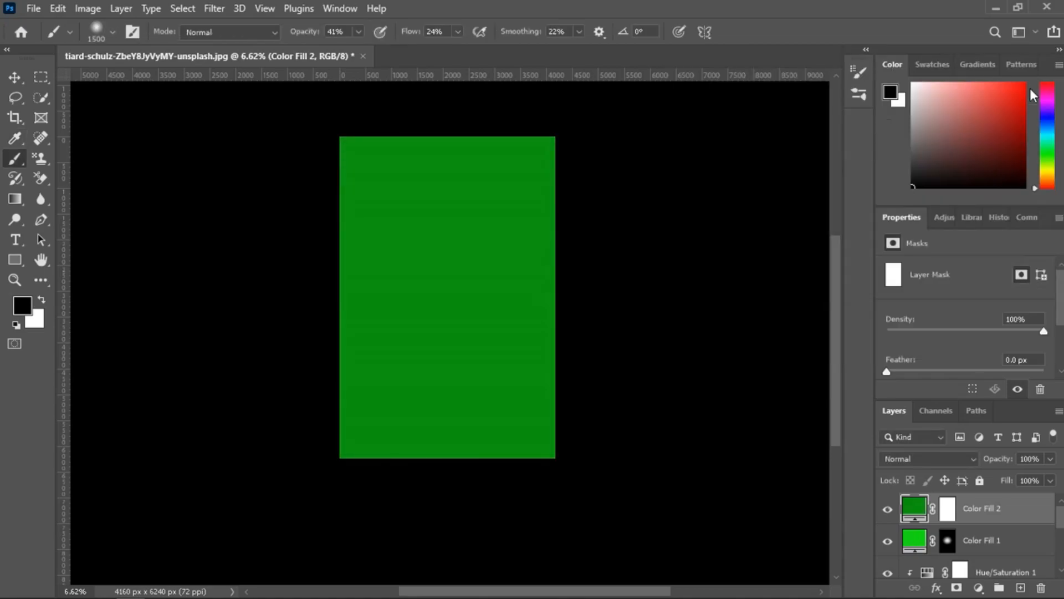
# Set the blend mode of the new Color Fill 2 layer to Linear Dodge (Add).
pyautogui.click(950, 509)
pyautogui.click(917, 508)
pyautogui.click(931, 459)
pyautogui.click(932, 363)
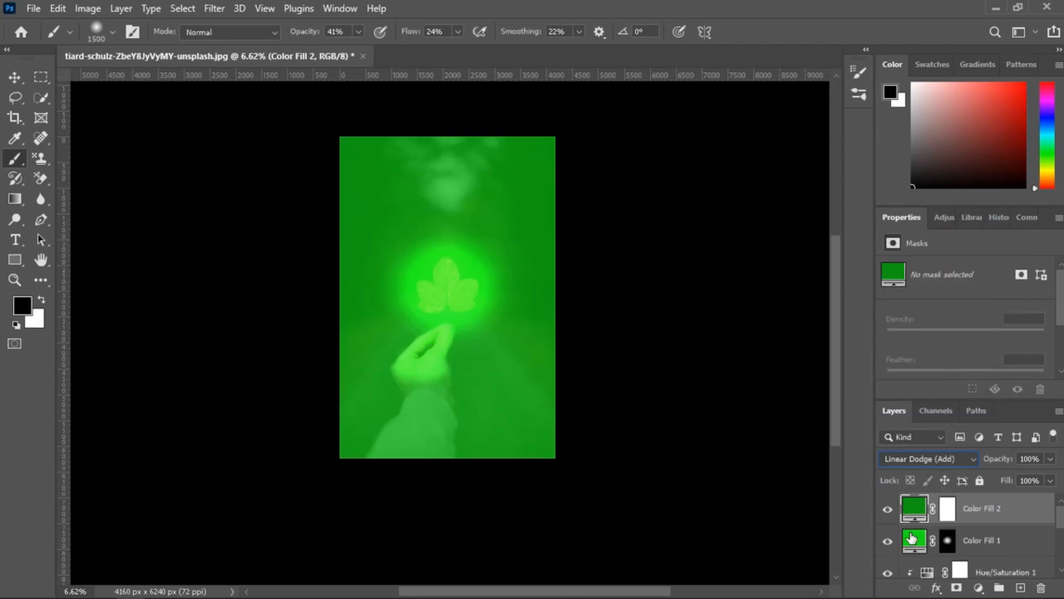
# Invert the Color Fill 2 mask and paint a soft white dab over the centre of the leaf to intensify the glow.
pyautogui.click(948, 510)
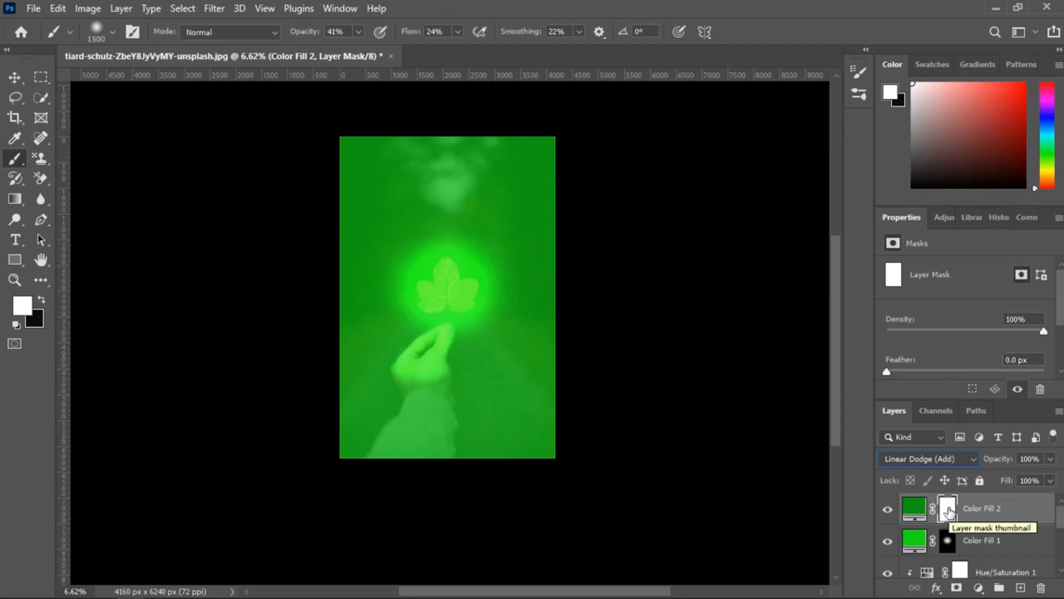
pyautogui.hotkey('ctrl', 'i')
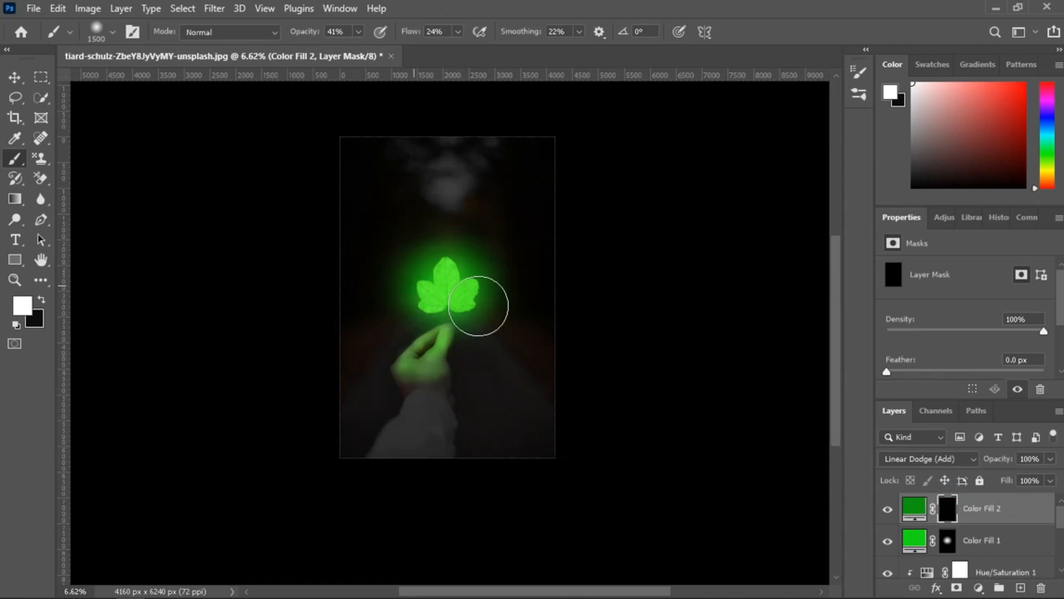
pyautogui.click(446, 285)
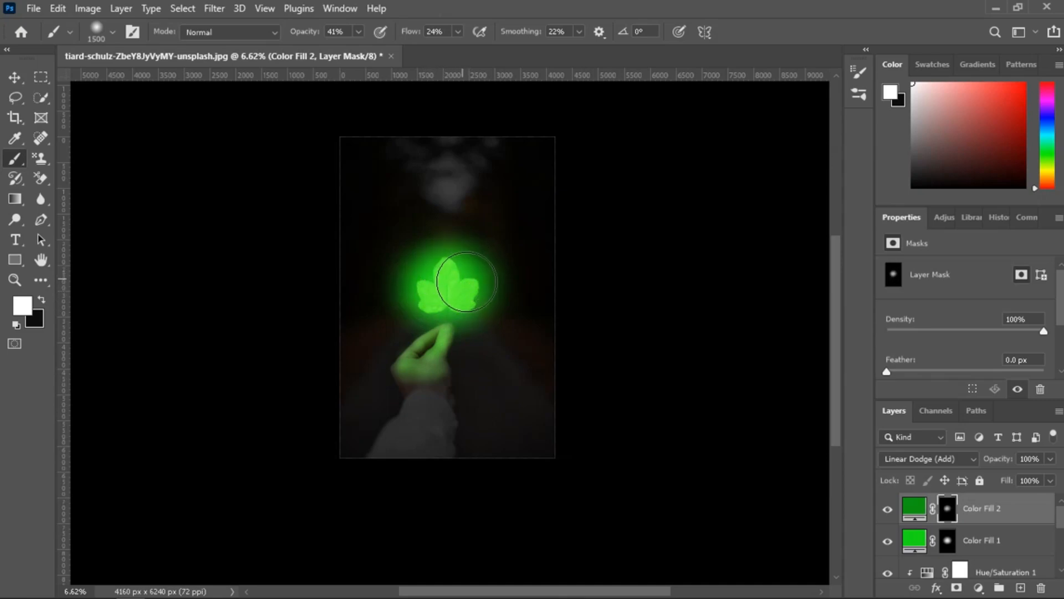
# Paint black on the Color Fill 1 mask around the edges of the glow to trim it, undoing the dab beside the lower part of the leaf.
pyautogui.scroll(5, 438, 355)
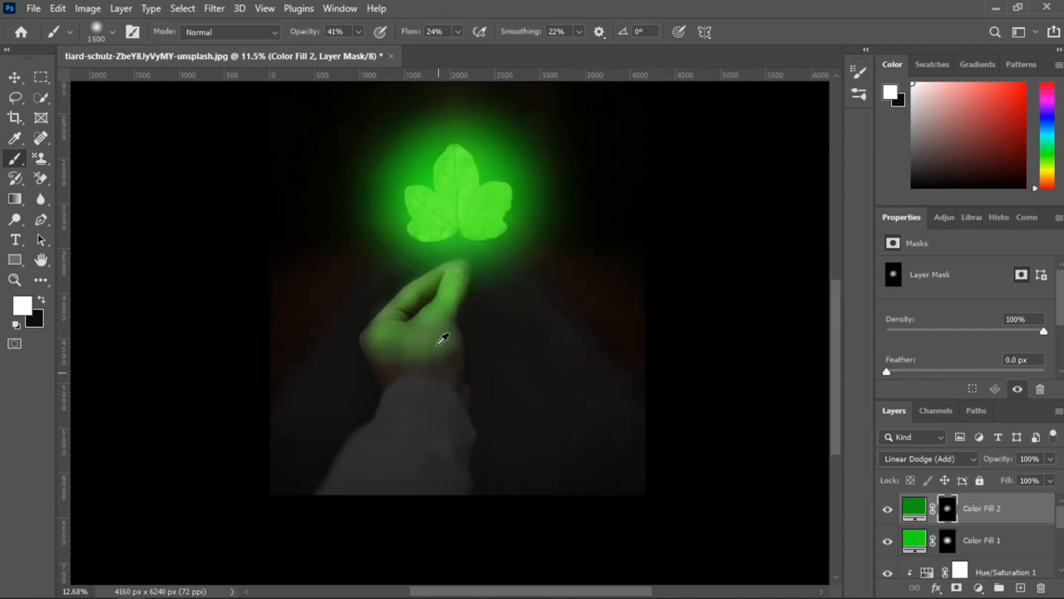
pyautogui.scroll(4, 392, 215)
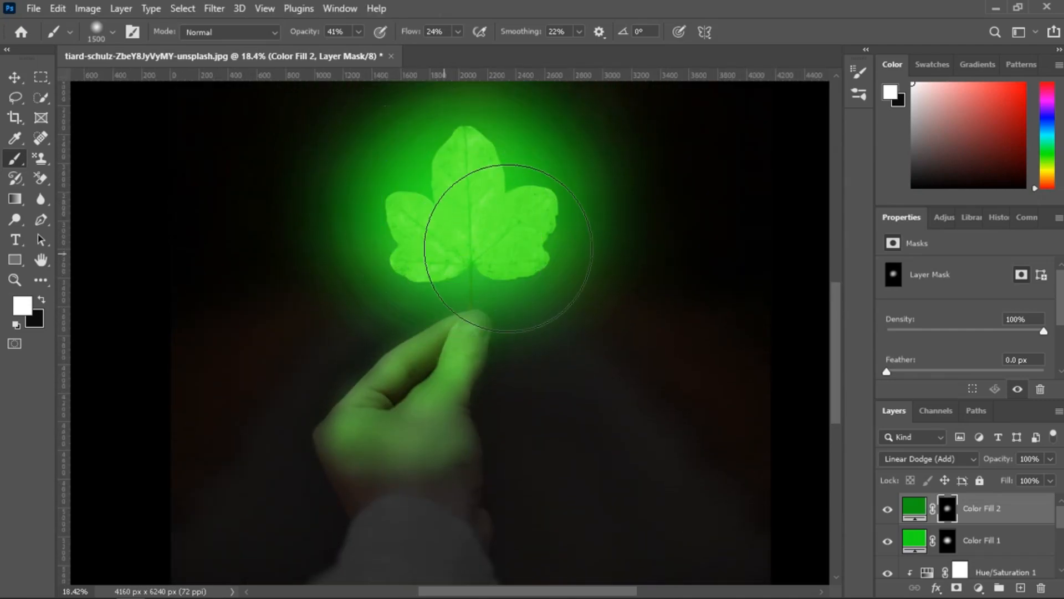
pyautogui.scroll(-6, 647, 375)
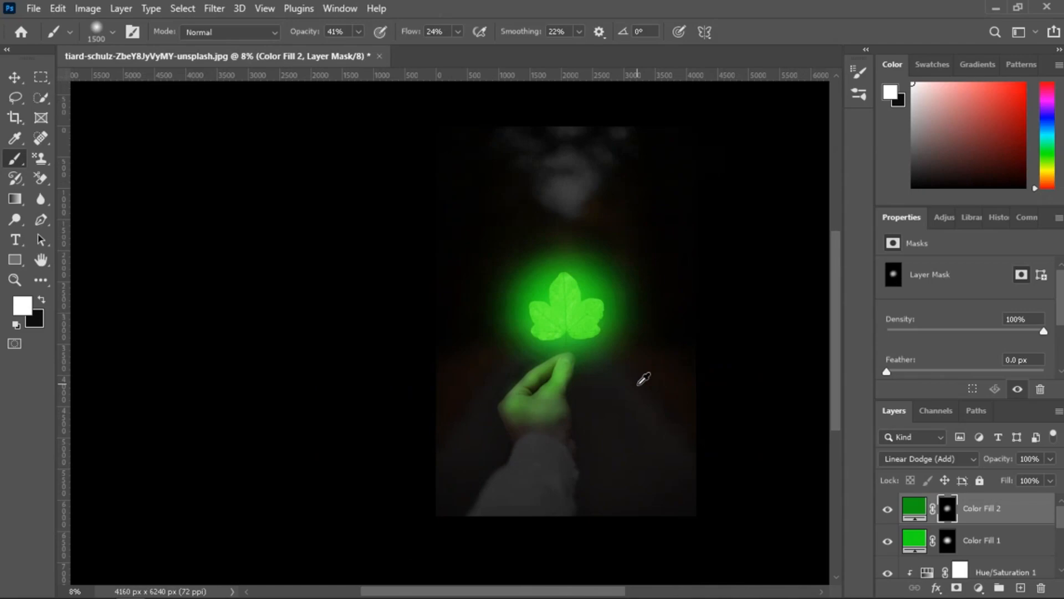
pyautogui.scroll(1, 622, 426)
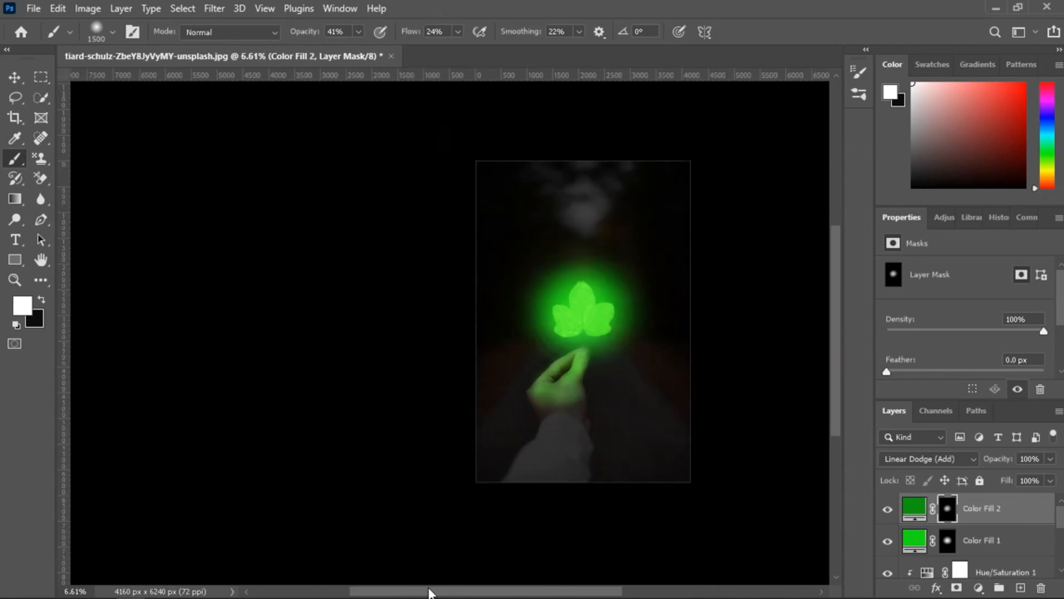
pyautogui.moveTo(429, 592); pyautogui.dragTo(460, 592)
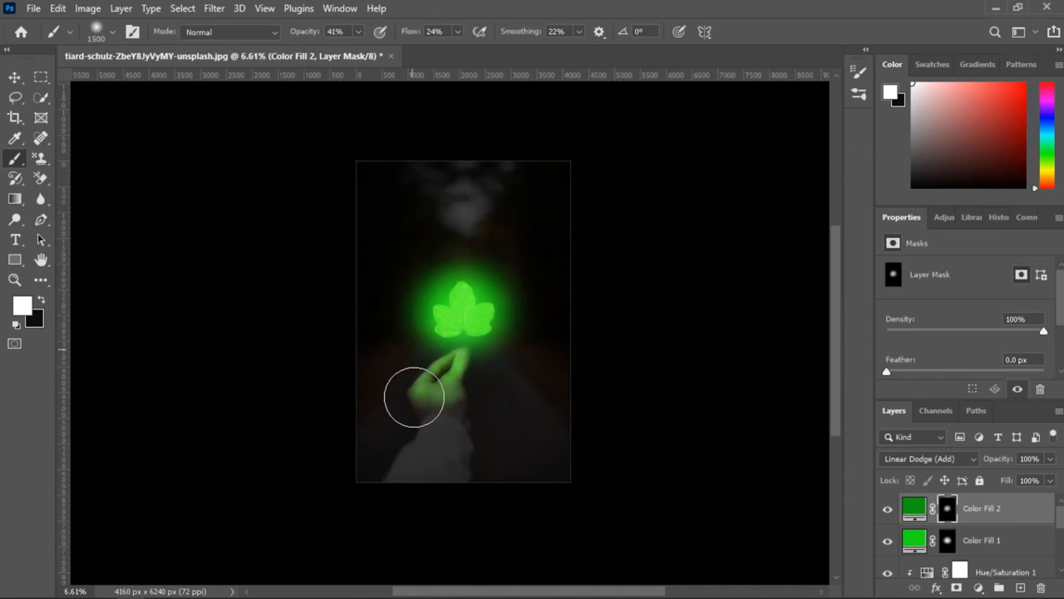
pyautogui.click(948, 541)
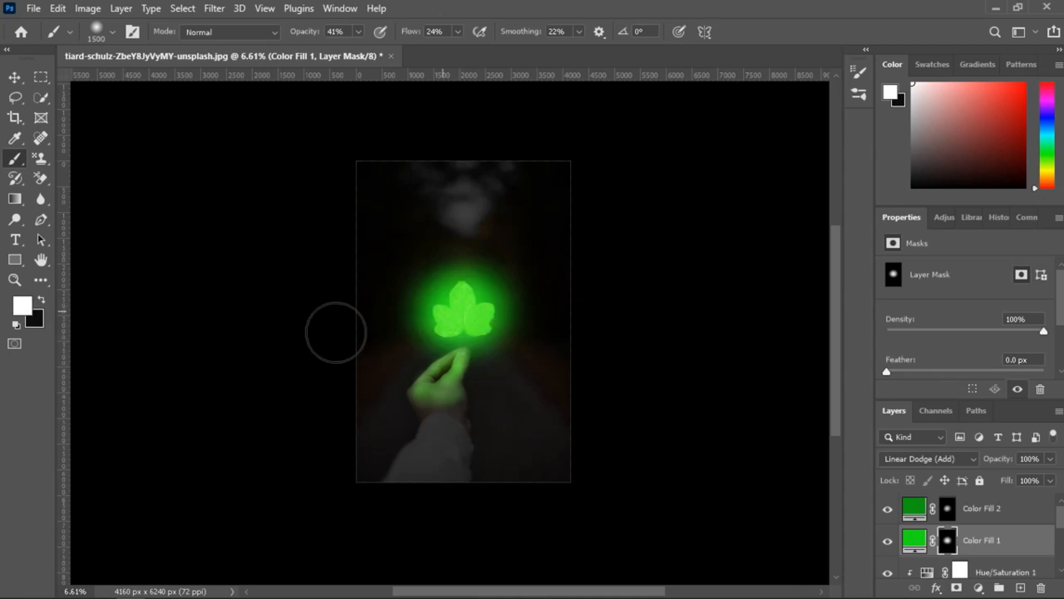
pyautogui.press('x')
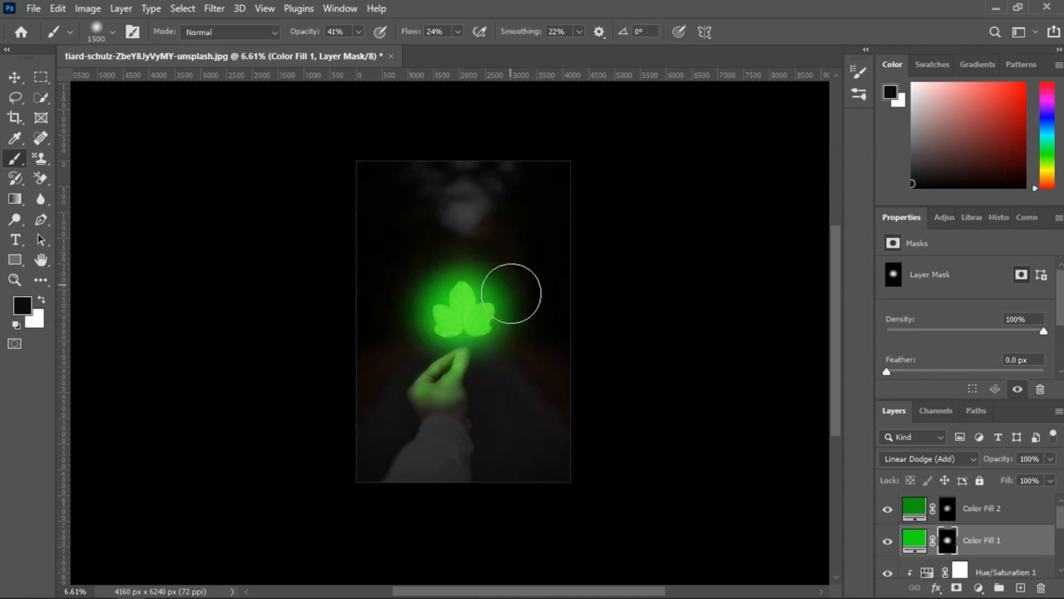
pyautogui.click(498, 278)
pyautogui.click(426, 327)
pyautogui.hotkey('ctrl', 'z')
pyautogui.click(448, 263)
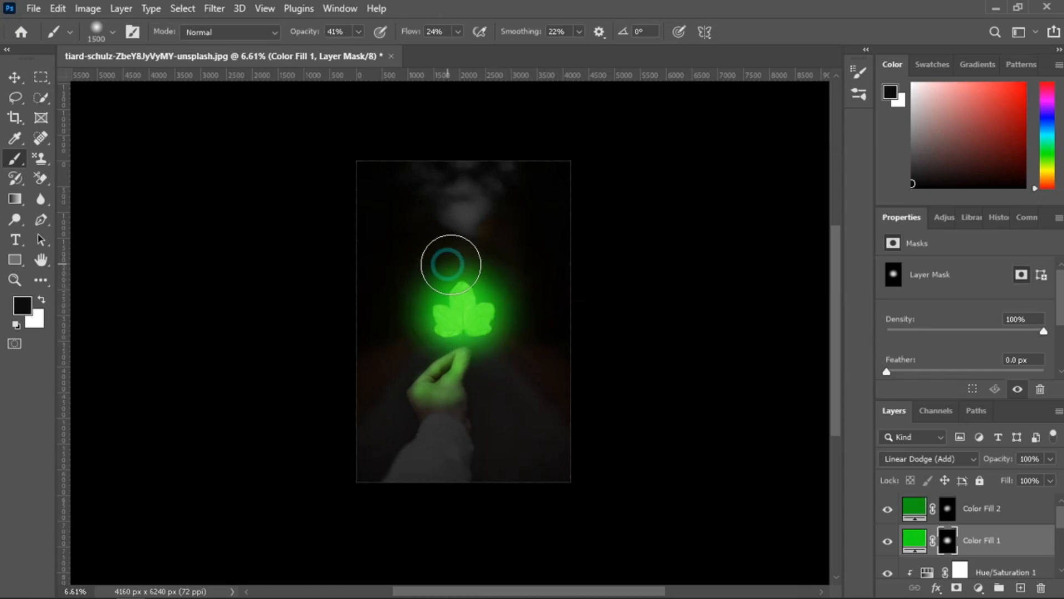
# Reduce the brush to 1000 px and paint black over the leaf on the Color Fill 1 mask to soften the inner glow.
pyautogui.scroll(3, 470, 307)
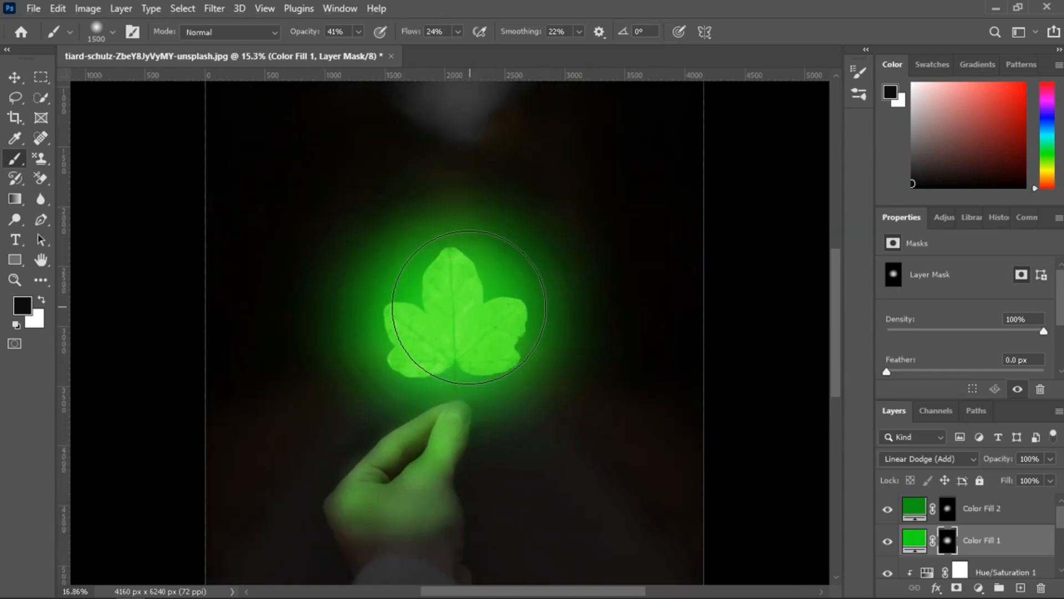
pyautogui.press('[')
pyautogui.press('[')
pyautogui.press('[')
pyautogui.press('[')
pyautogui.press('[')
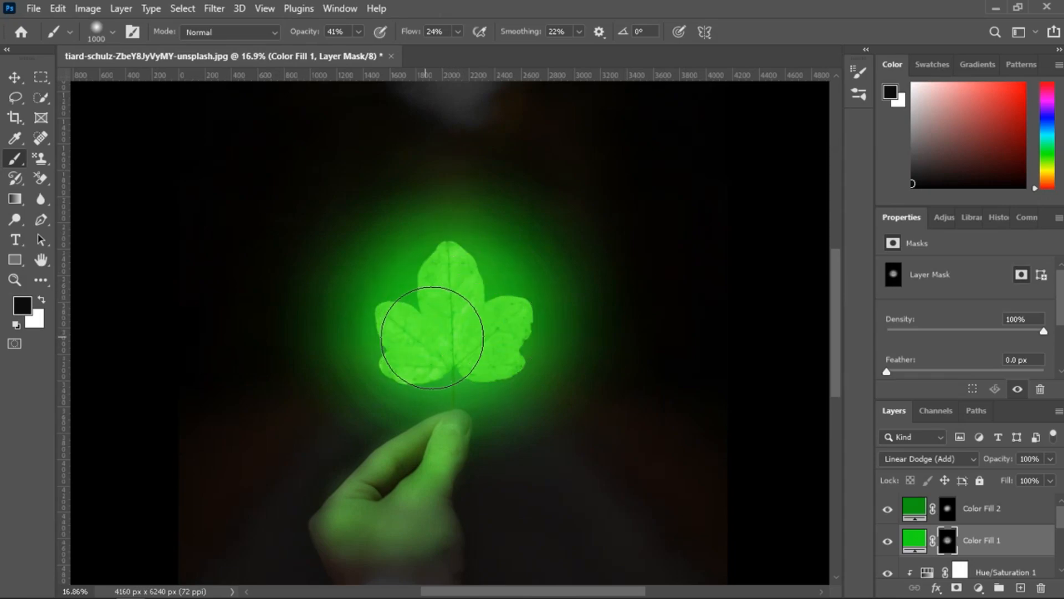
# Examine the leaf's glow and the green light on the hand at several magnifications.
pyautogui.scroll(-6, 493, 342)
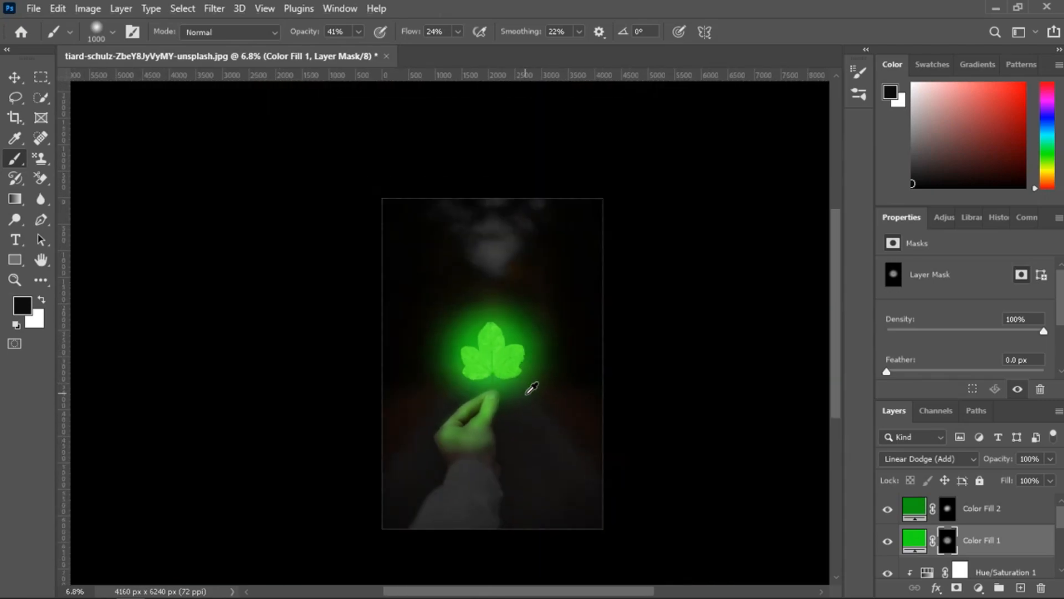
pyautogui.scroll(2, 533, 399)
pyautogui.scroll(2, 539, 416)
pyautogui.scroll(-3, 542, 423)
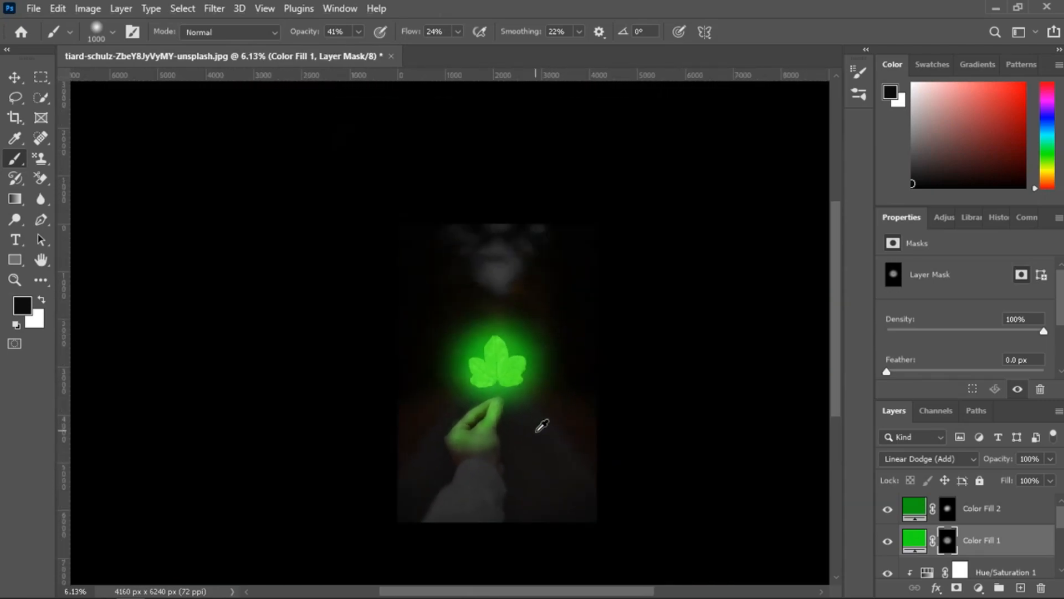
pyautogui.scroll(1, 538, 429)
pyautogui.scroll(1, 546, 455)
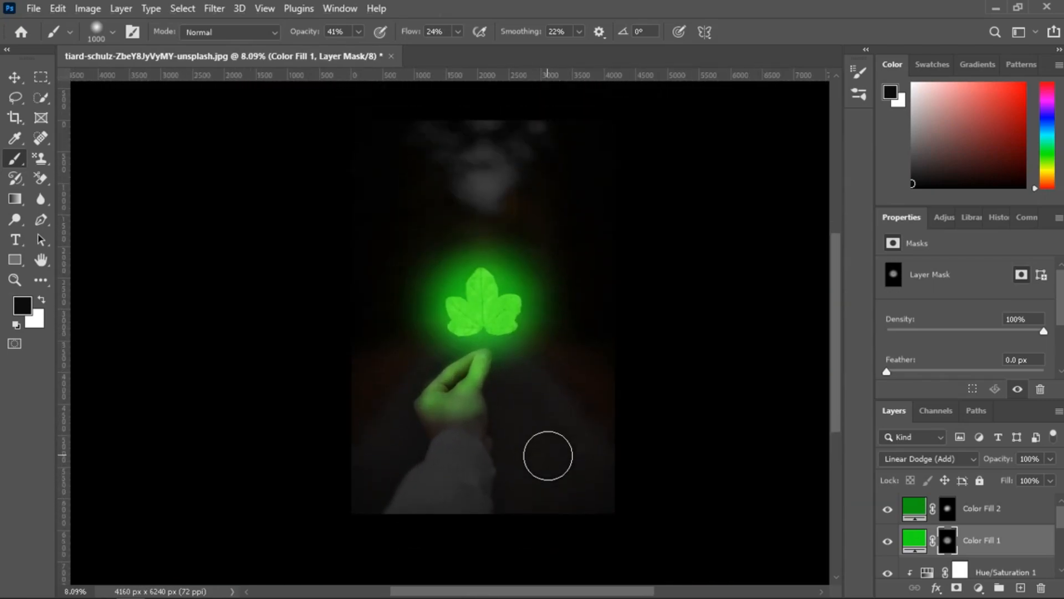
pyautogui.moveTo(540, 594)
pyautogui.mouseDown()
pyautogui.moveTo(565, 595)
pyautogui.moveTo(547, 592)
pyautogui.mouseUp()
pyautogui.scroll(-1, 499, 482)
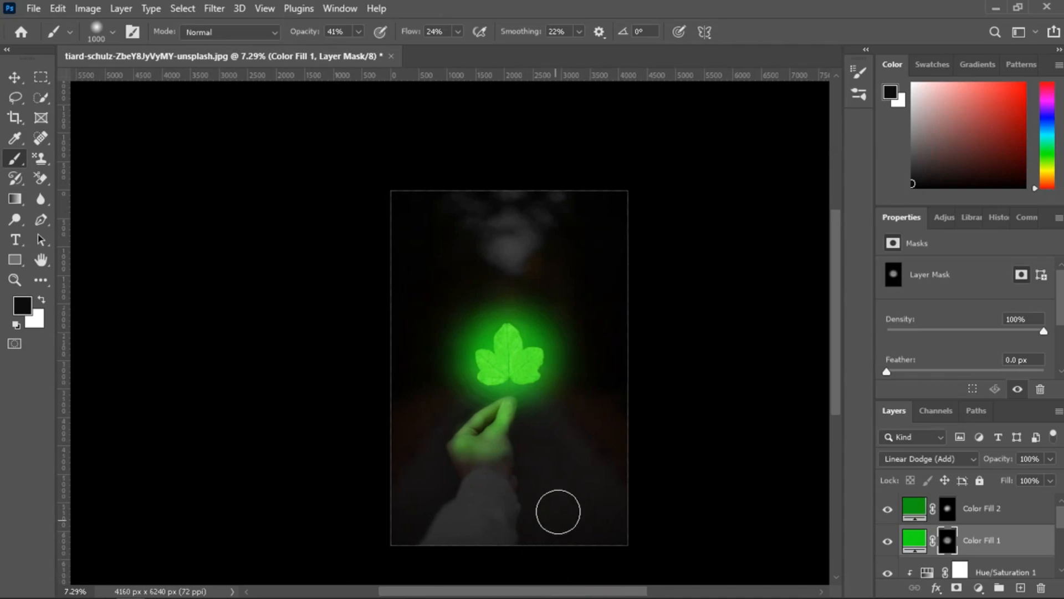
pyautogui.scroll(-3, 557, 513)
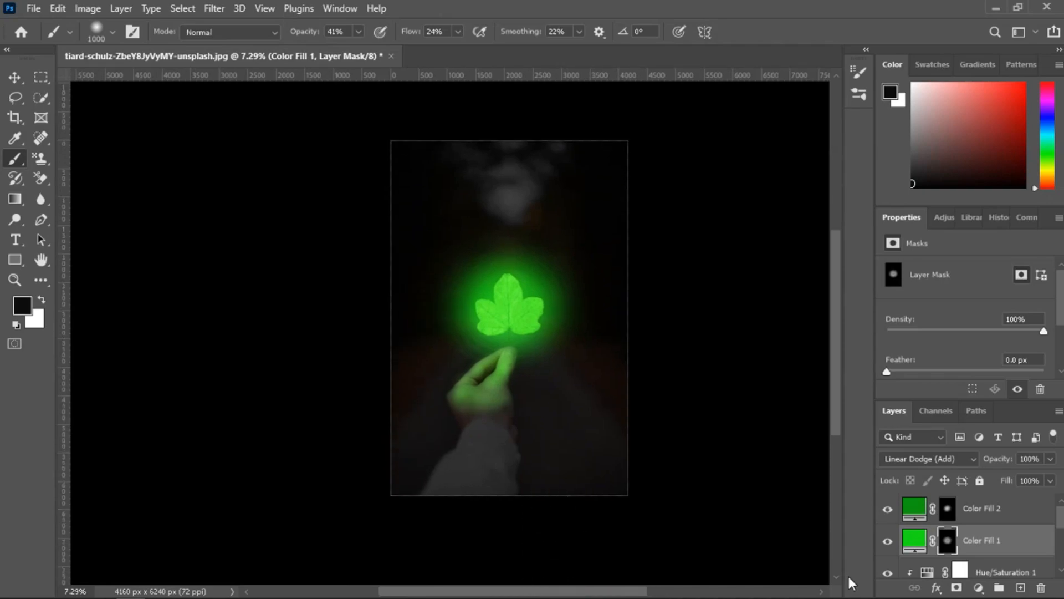